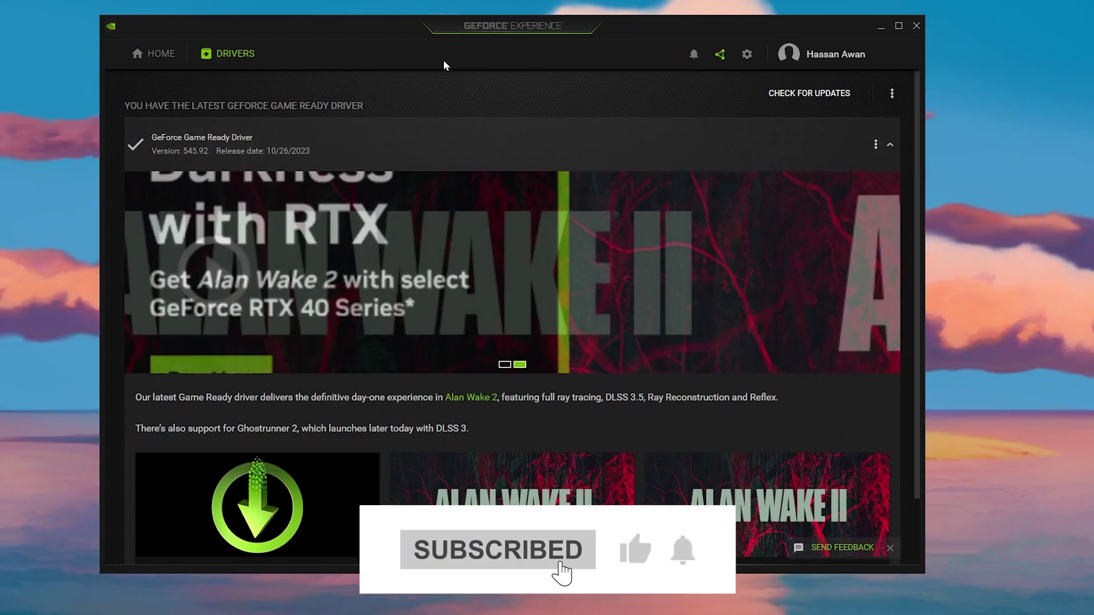
Check the Drivers tab for updates and confirm Game Ready driver 545.92 is the latest.
click(792, 101)
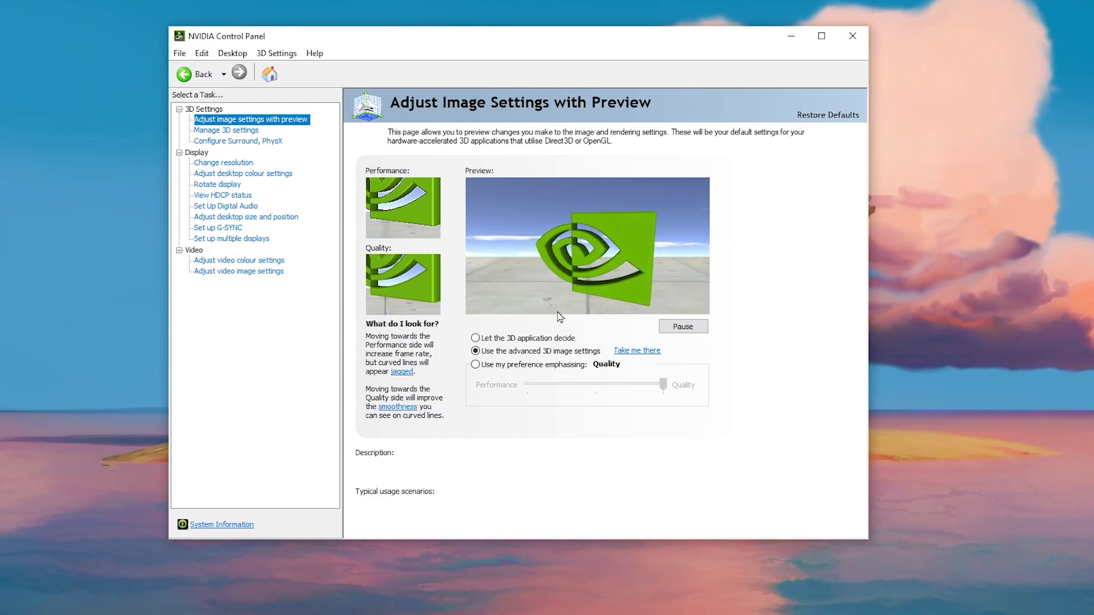
Keep 'Use the advanced 3D image settings' and follow 'Take me there' to Manage 3D Settings.
mouse_move(496, 347)
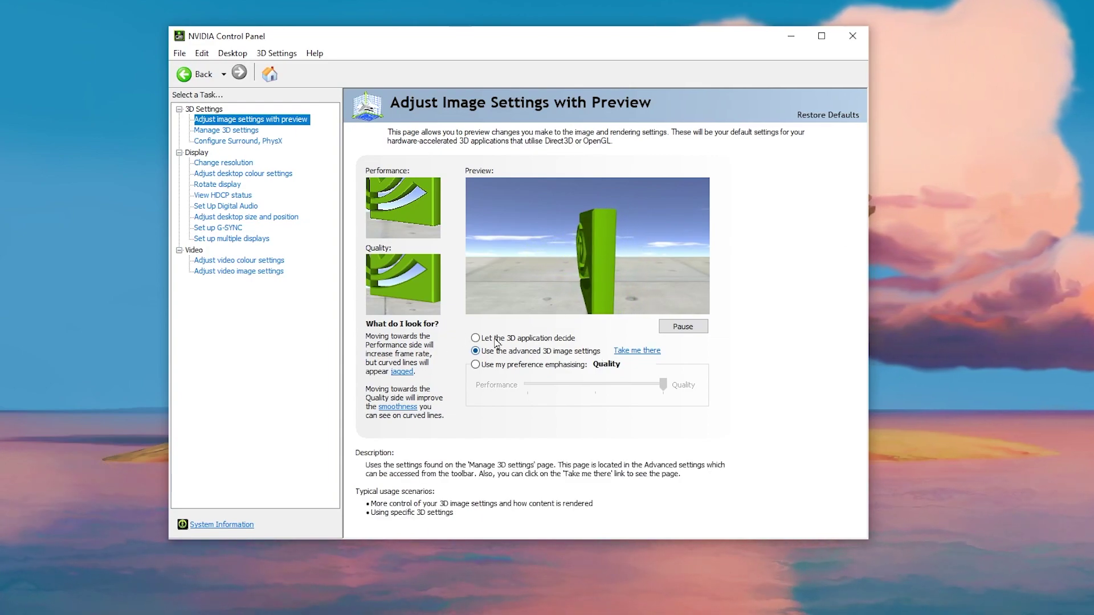
click(635, 352)
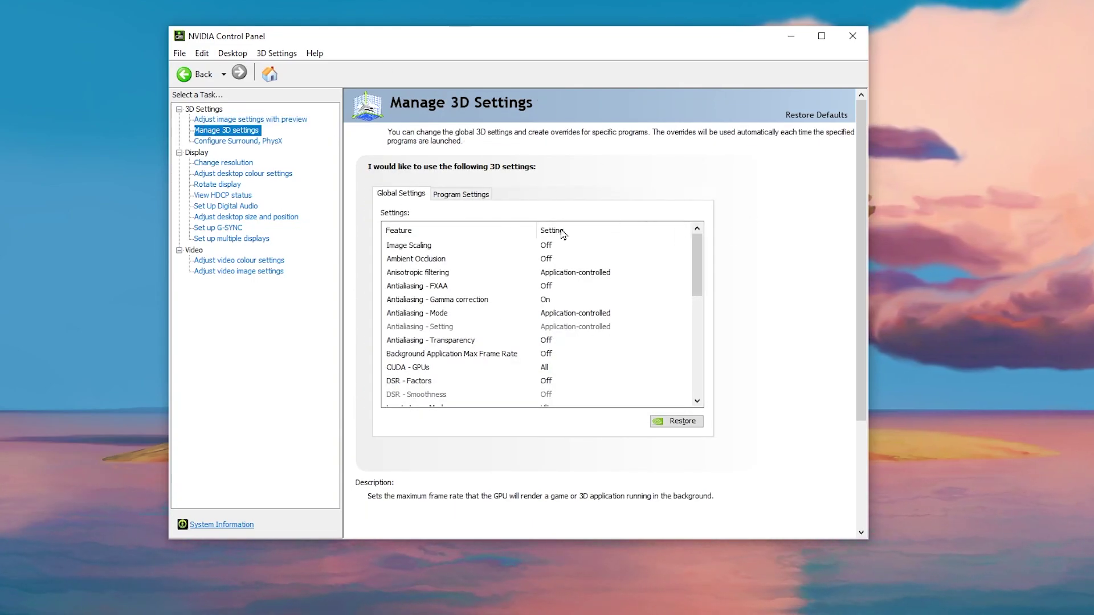
mouse_move(409, 247)
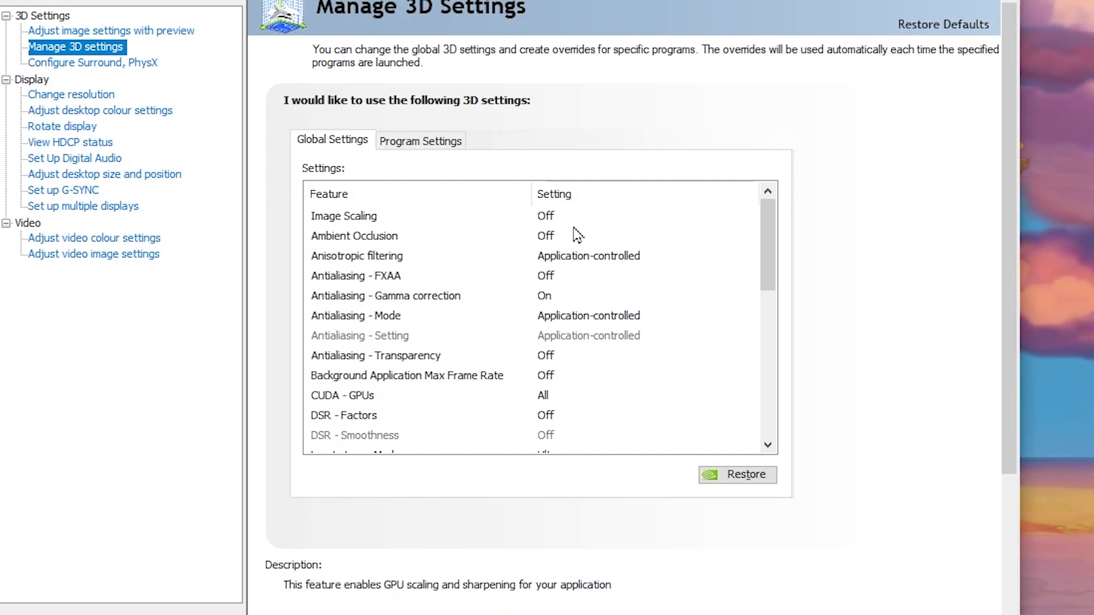
Review the Global Settings list and set OpenGL rendering GPU to NVIDIA GeForce RTX 3070.
scroll(576, 234, down, 2)
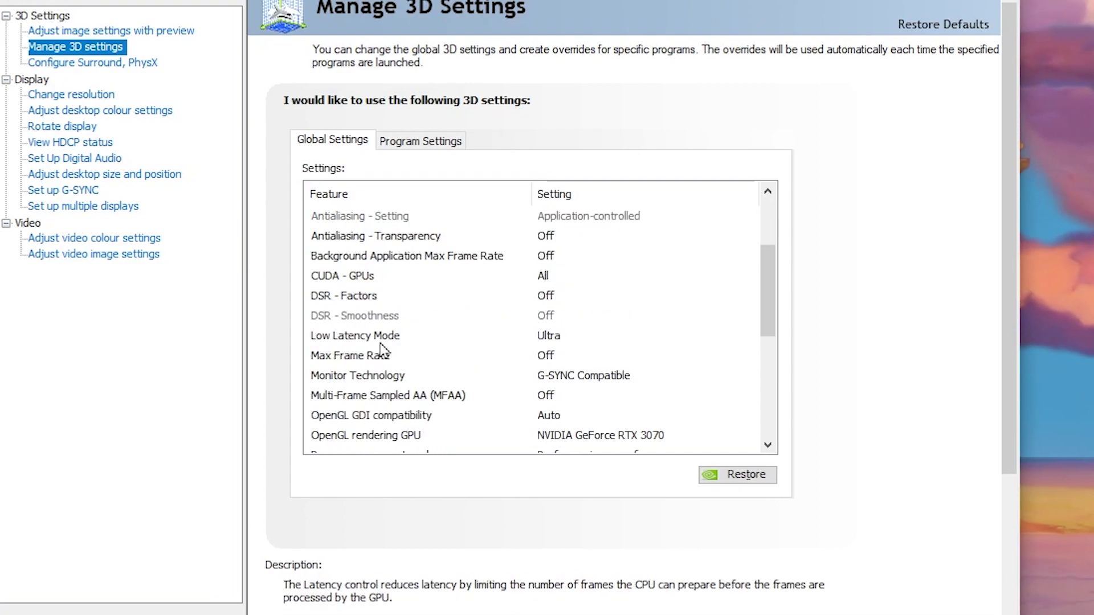
scroll(541, 342, up, 2)
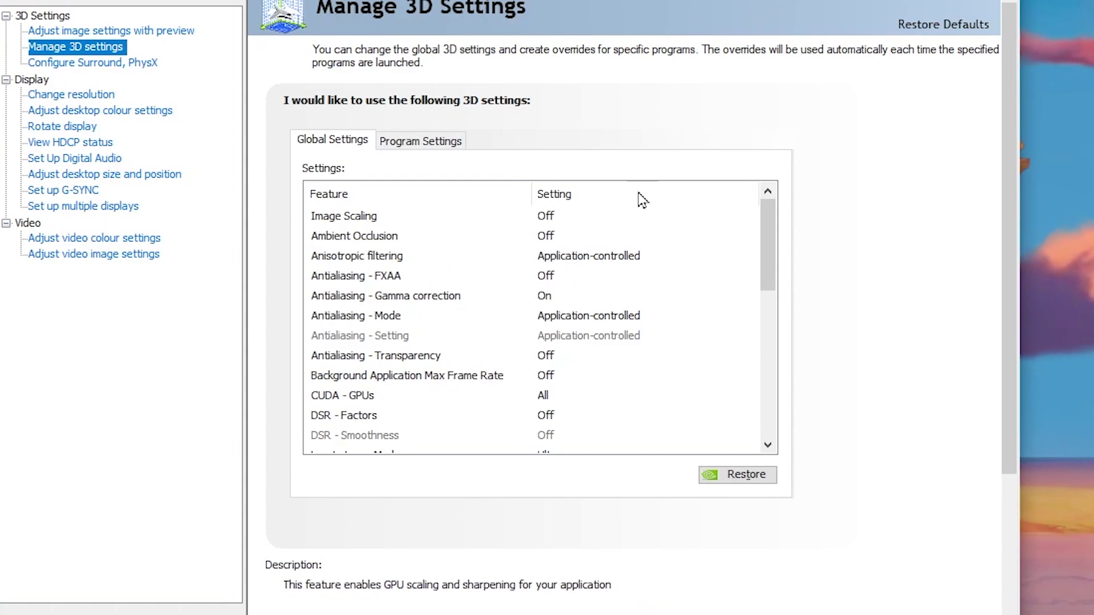
scroll(695, 311, down, 3)
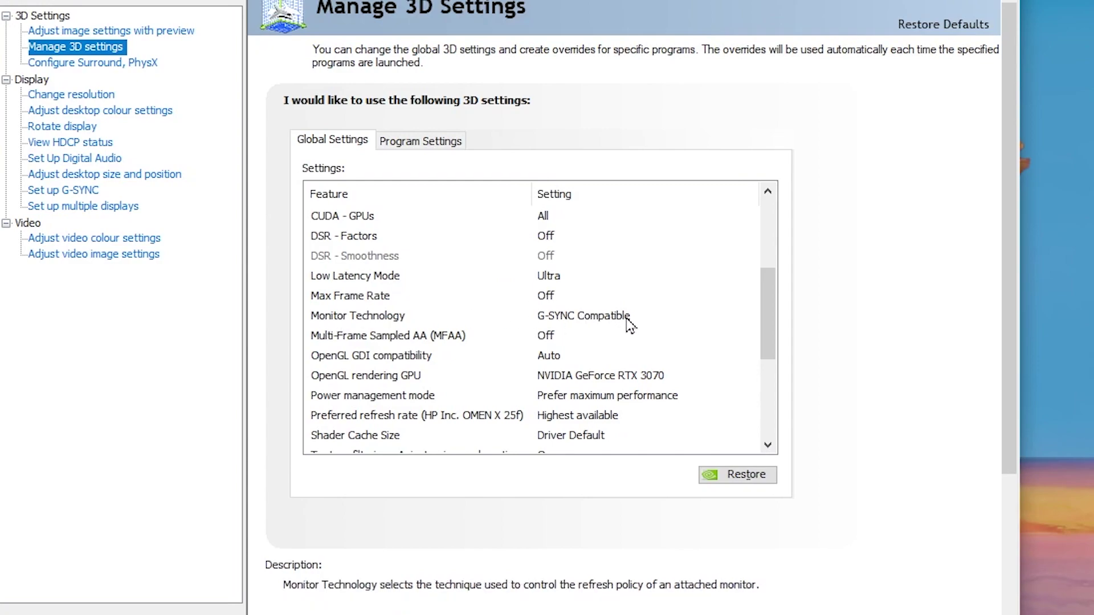
scroll(469, 341, down, 1)
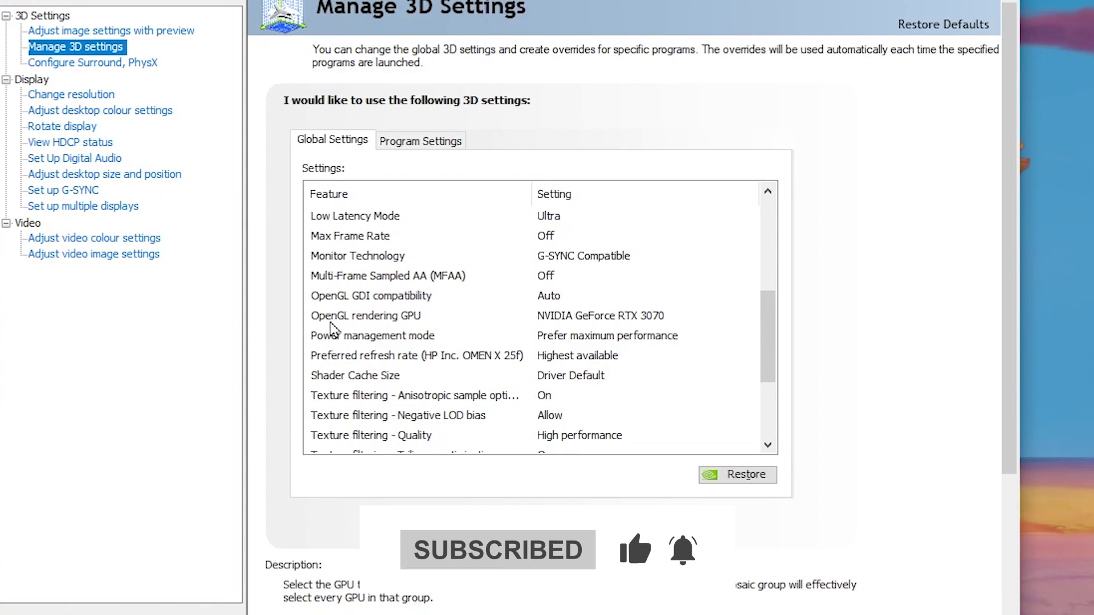
click(570, 320)
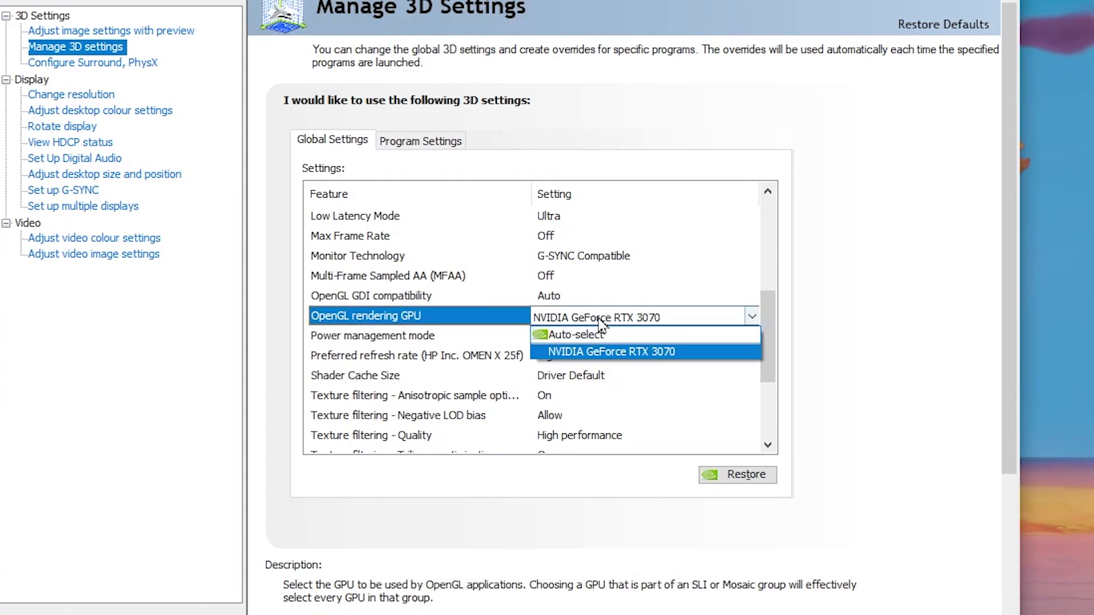
click(612, 353)
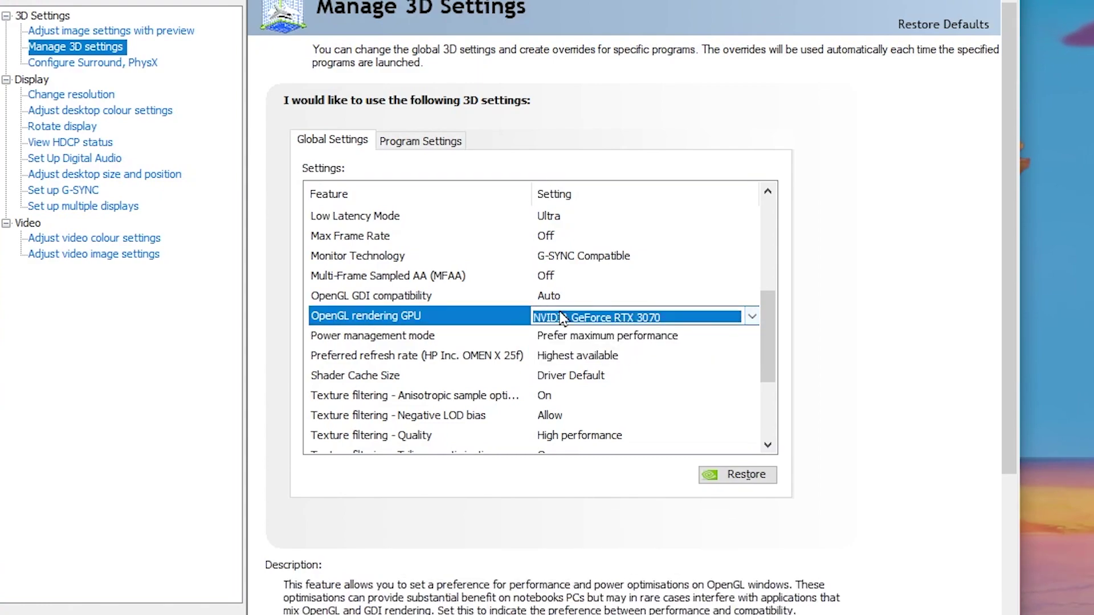
scroll(719, 290, down, 1)
scroll(719, 290, down, 2)
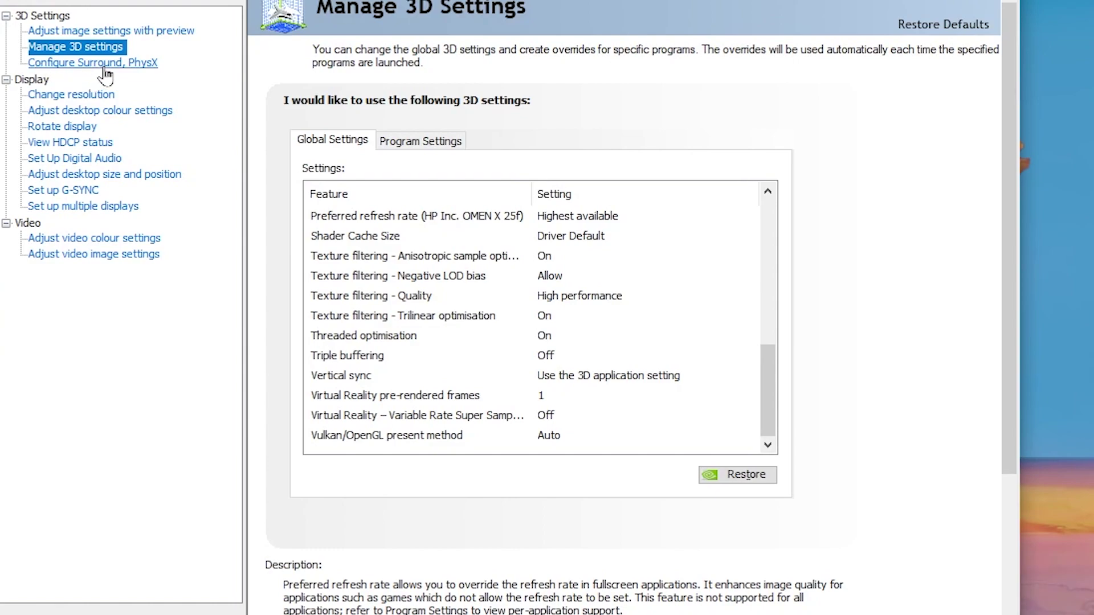
On Configure Surround, PhysX, set the PhysX processor to NVIDIA GeForce RTX 3070.
click(134, 67)
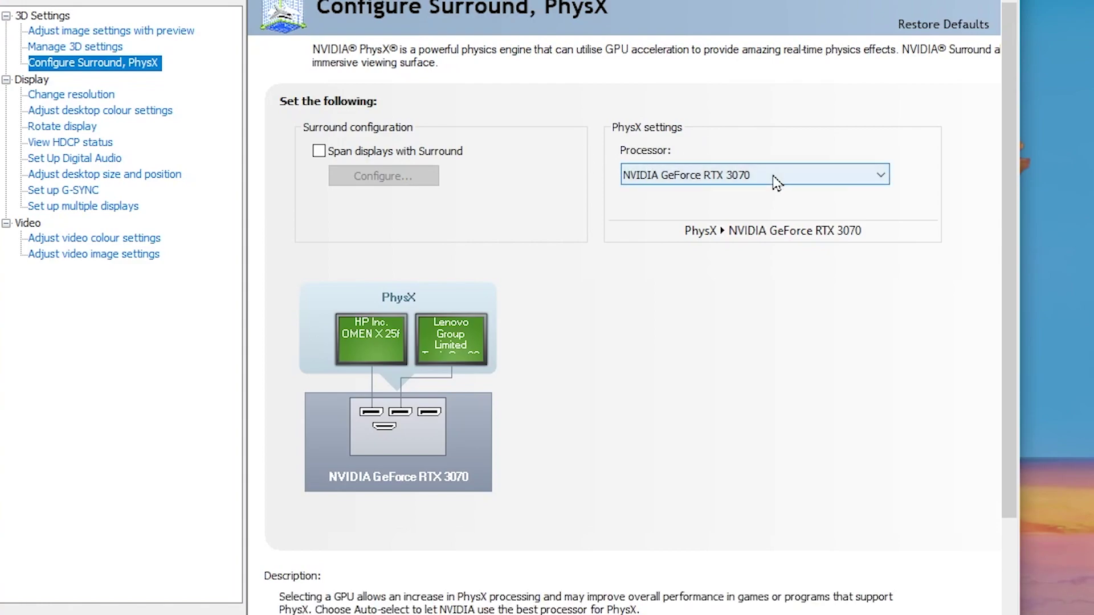
click(650, 175)
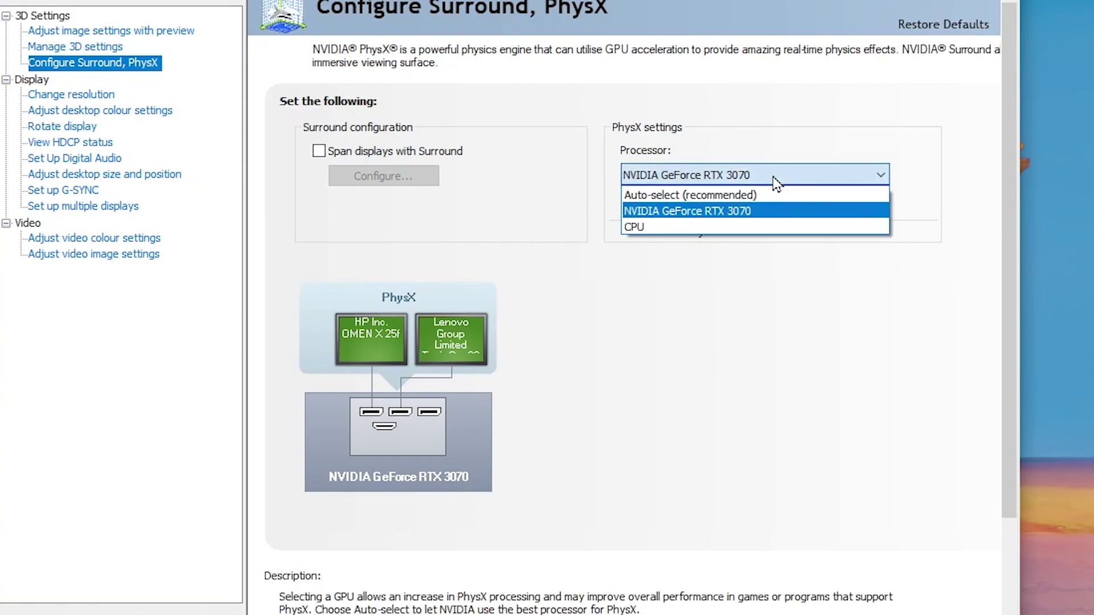
click(679, 211)
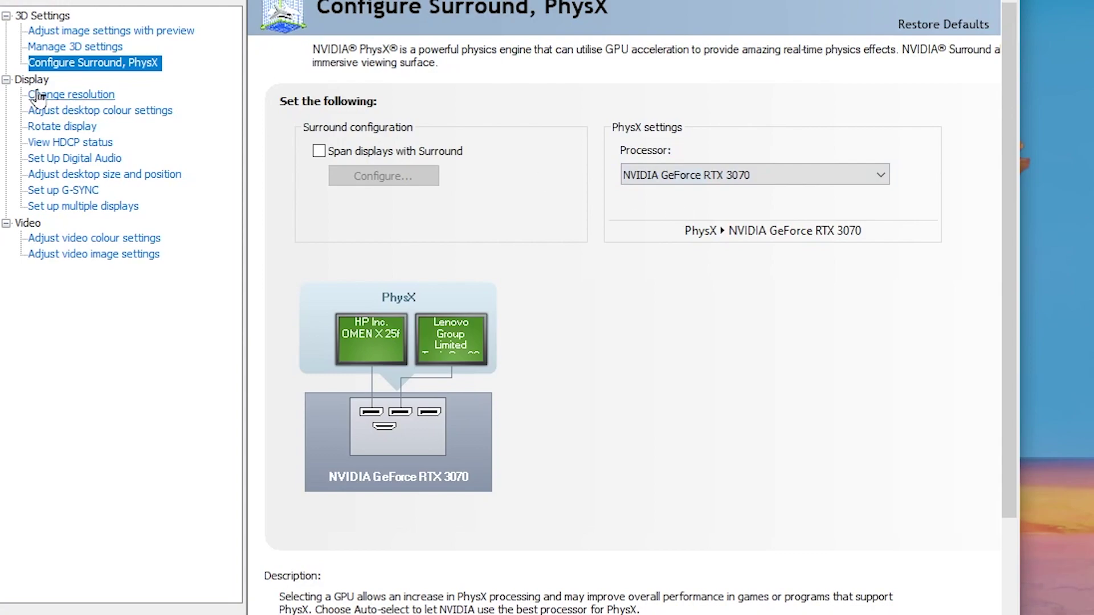
Keep Full-screen scaling and a 240Hz refresh rate, then close NVIDIA Control Panel.
click(72, 177)
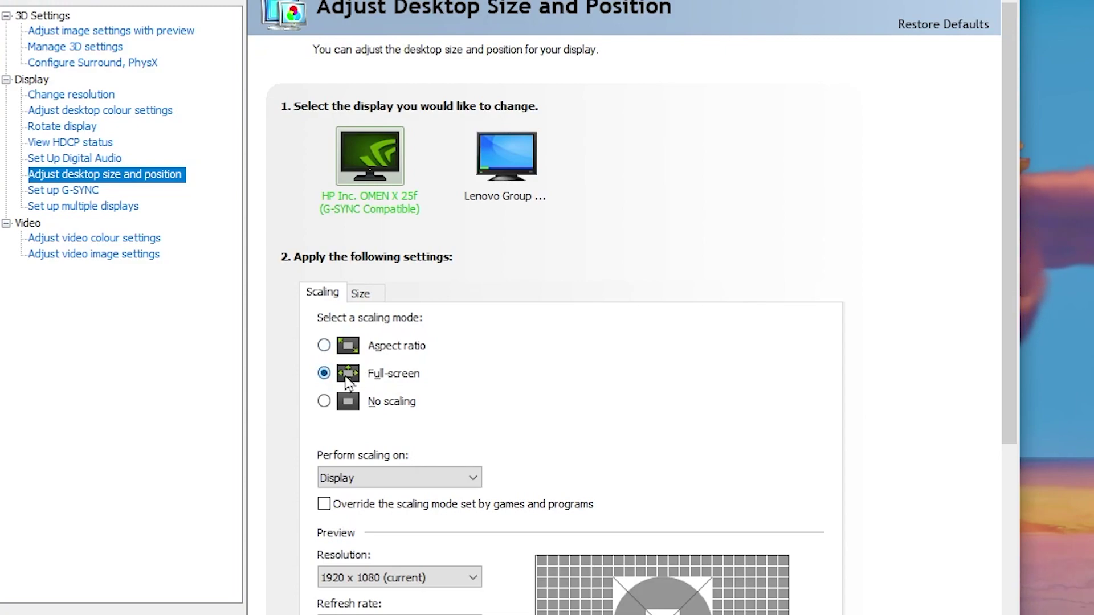
scroll(593, 376, down, 1)
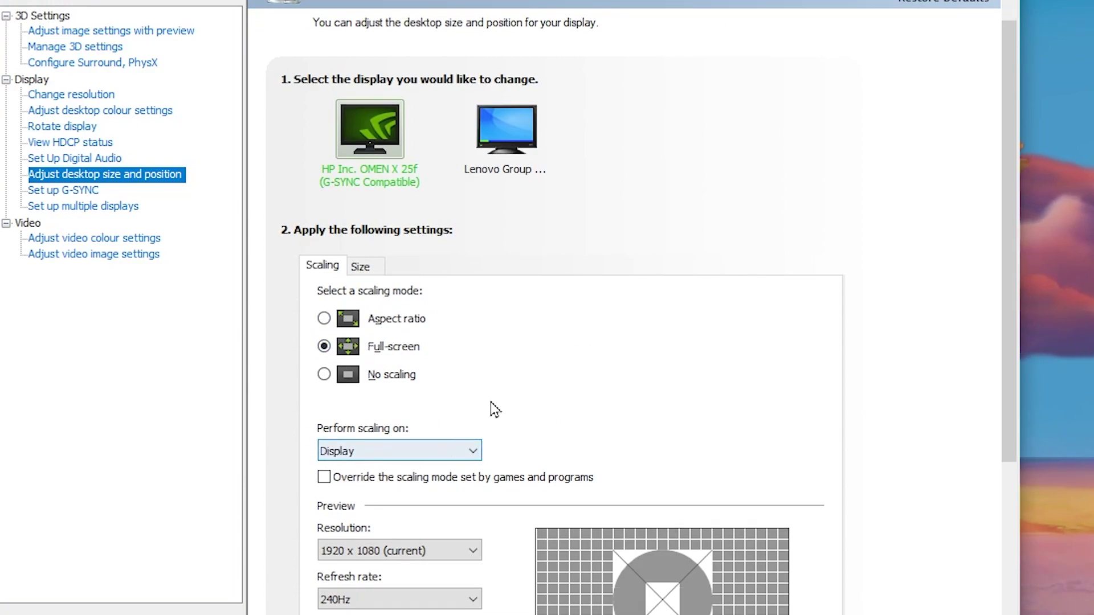
scroll(617, 456, down, 3)
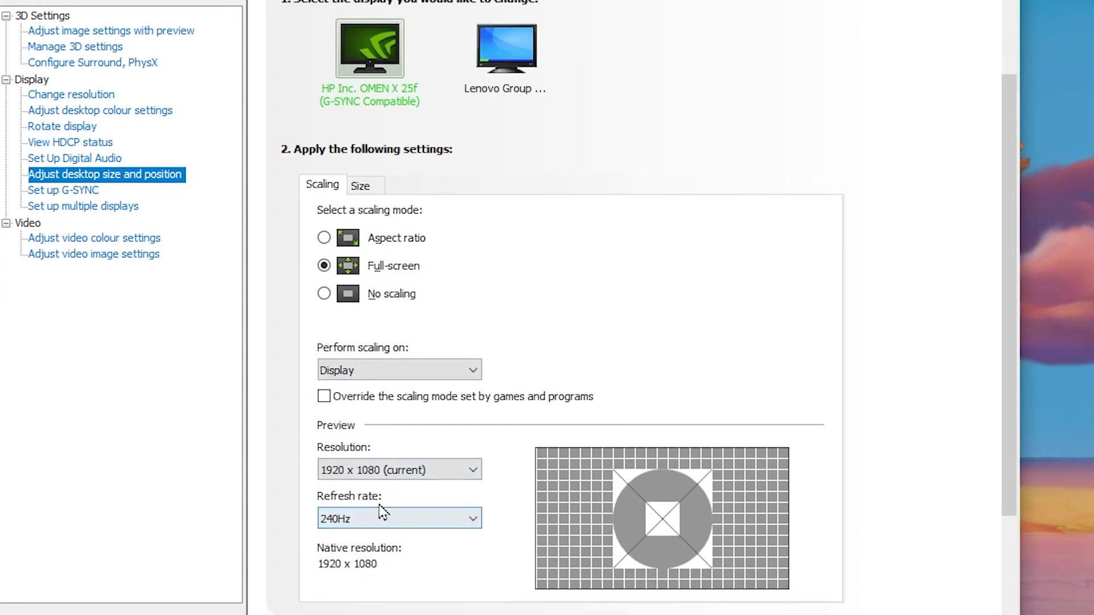
click(393, 524)
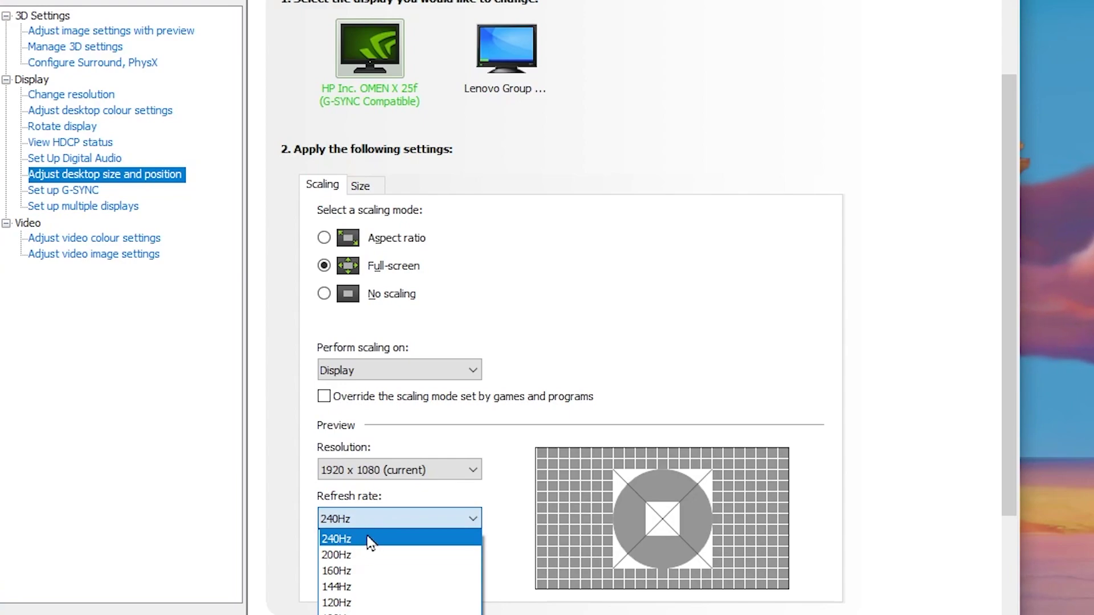
click(342, 539)
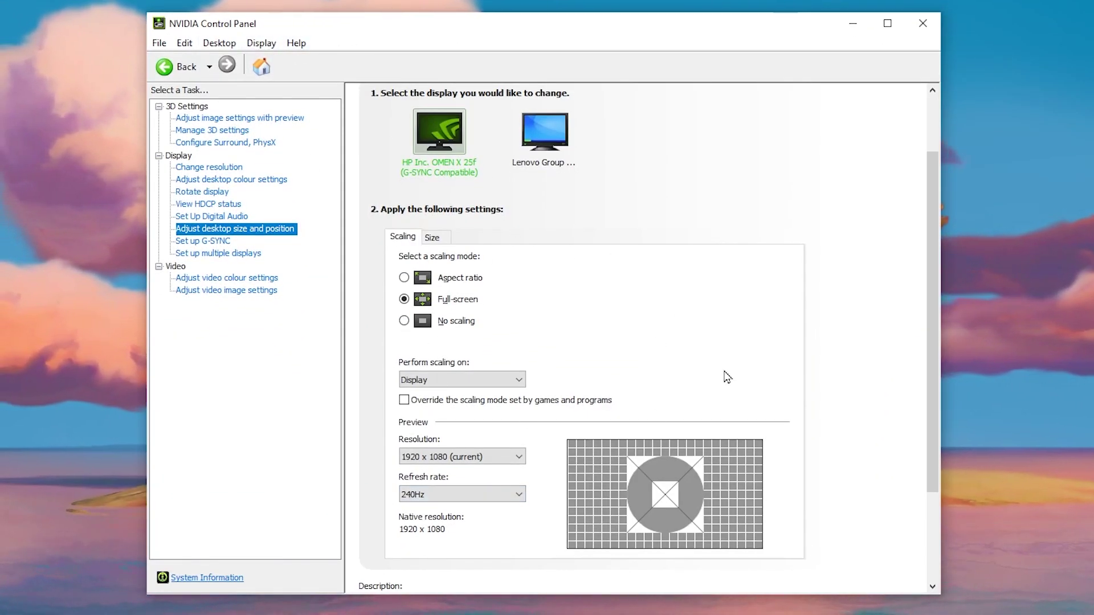
click(922, 23)
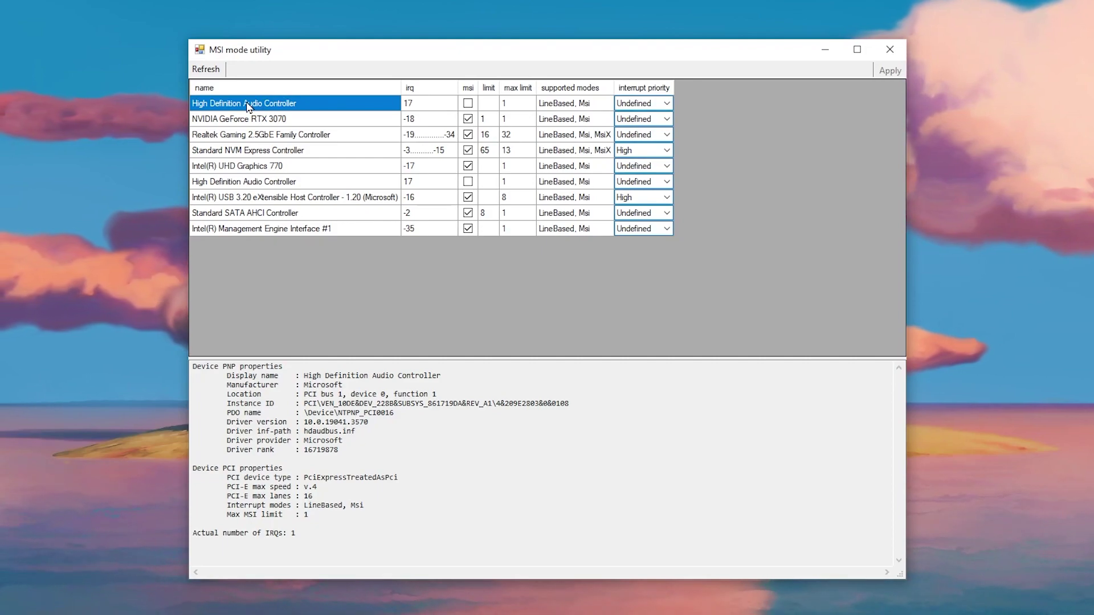
key(alt+Tab)
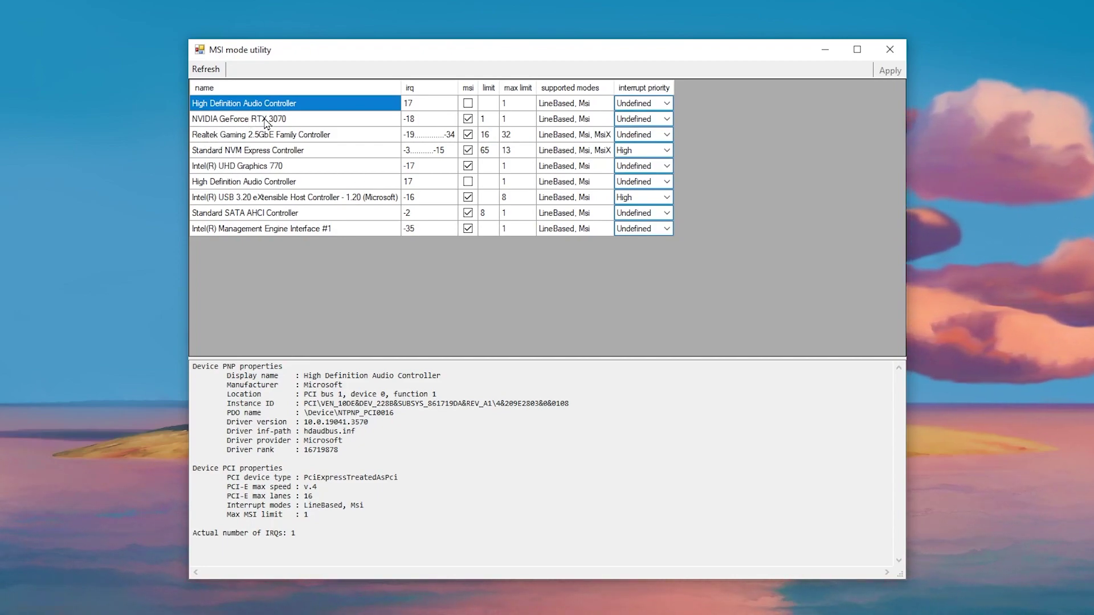
Set the NVIDIA GeForce RTX 3070's interrupt priority to High and apply it.
click(328, 117)
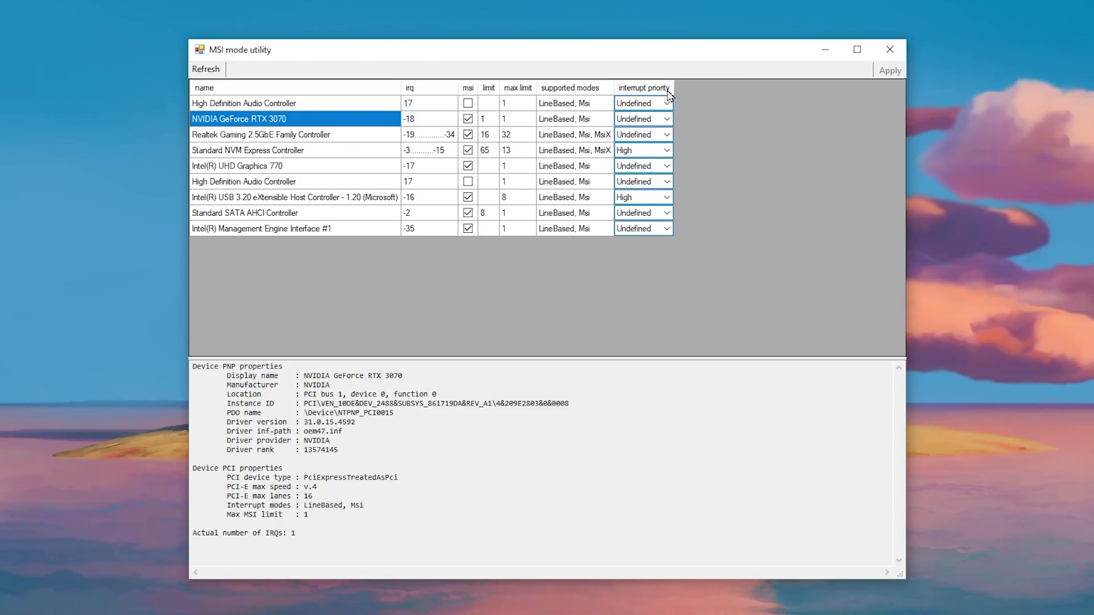
click(666, 116)
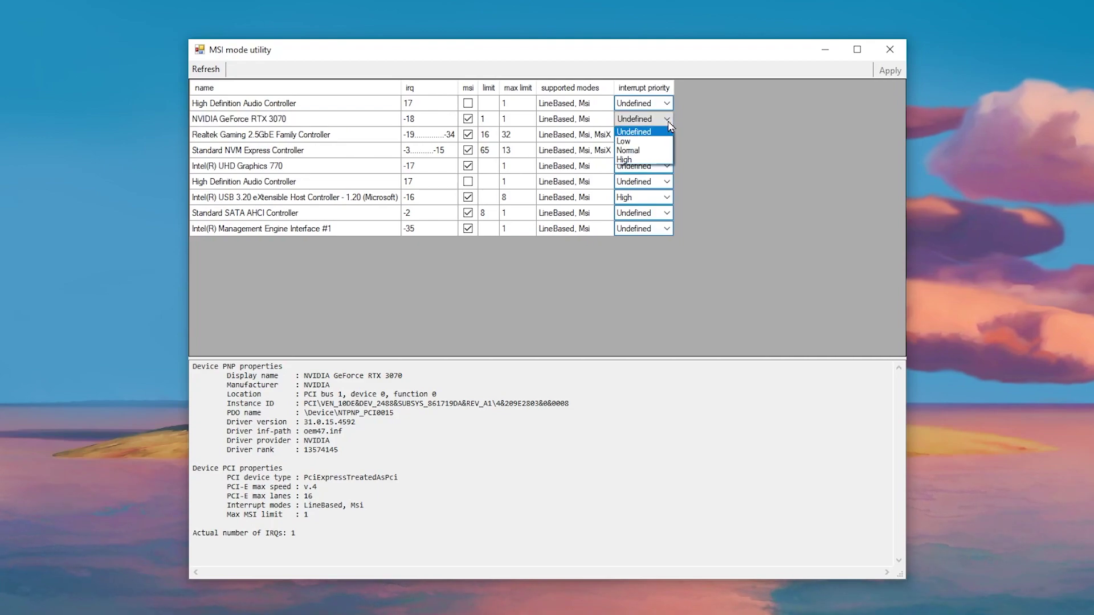
click(632, 160)
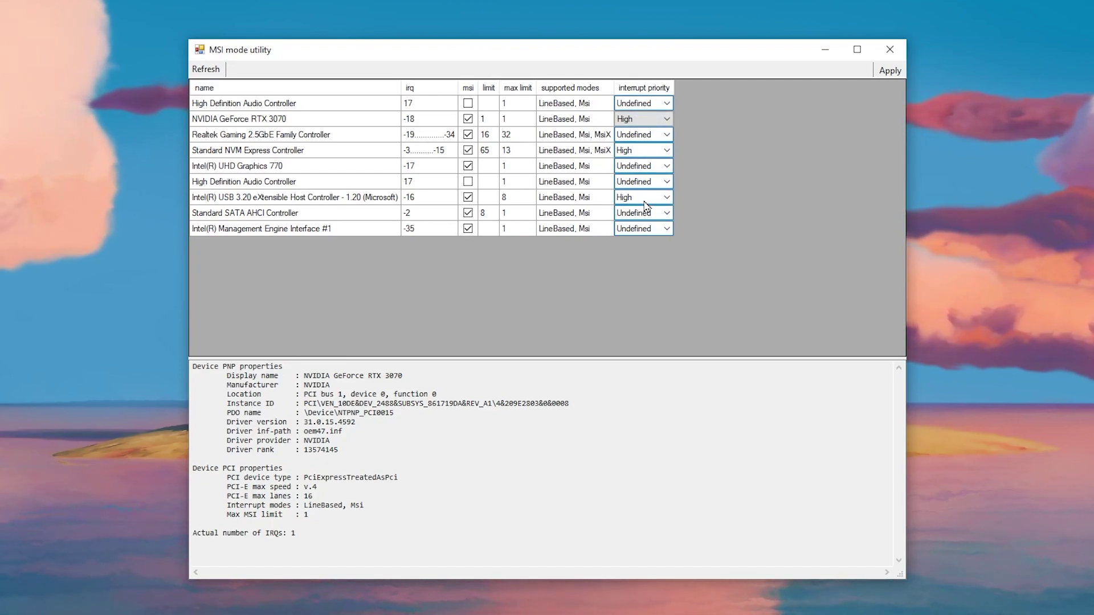
click(889, 71)
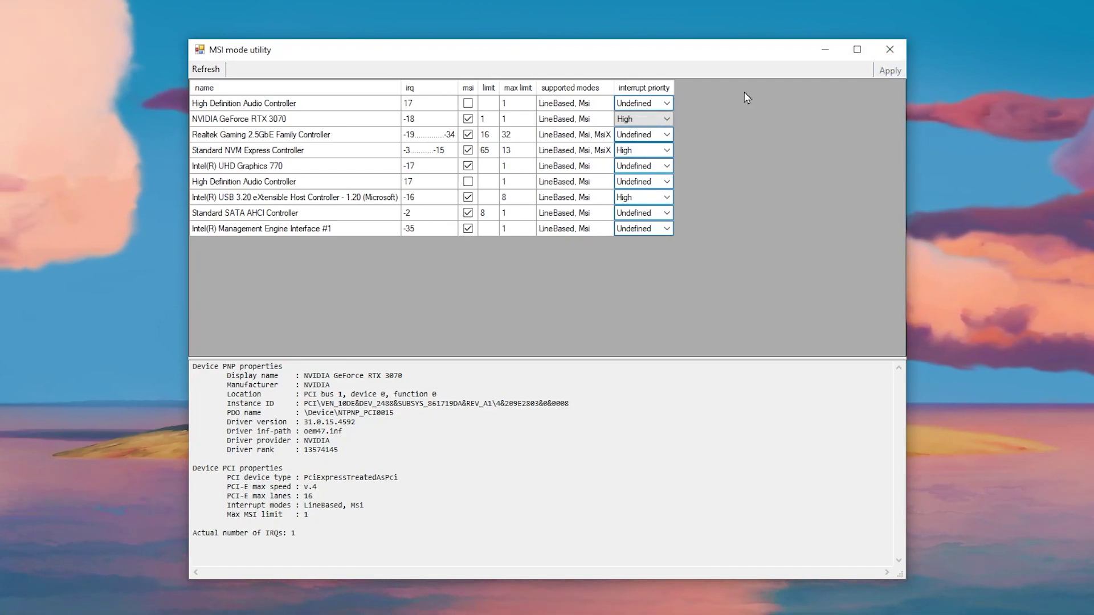
Copy the WinUtil command from Notepad and paste it into an administrator Windows PowerShell.
click(892, 51)
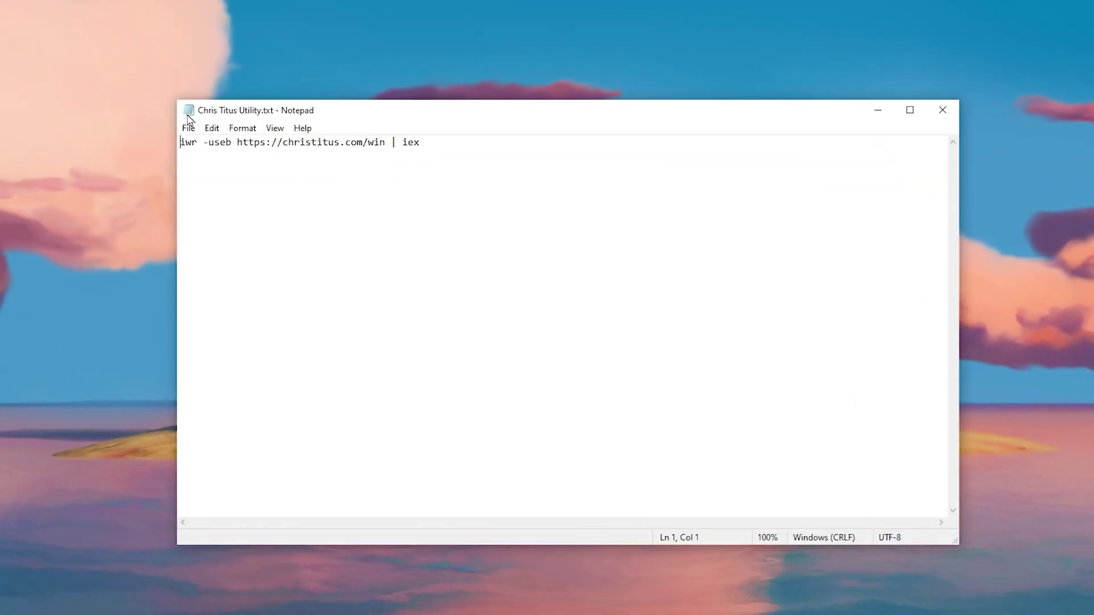
key(ctrl+a)
key(ctrl+c)
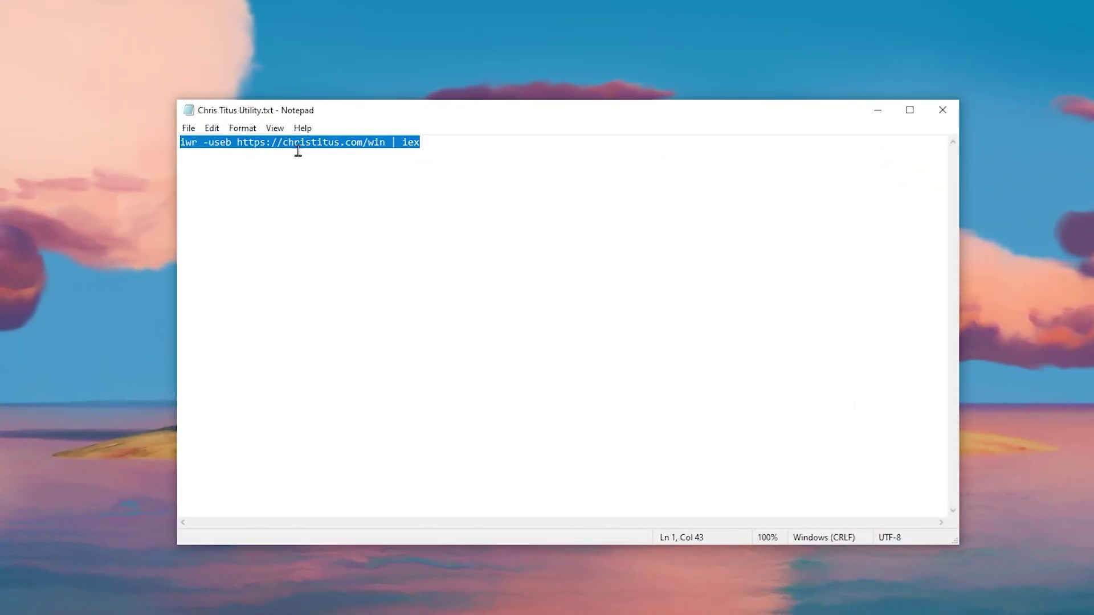
click(48, 605)
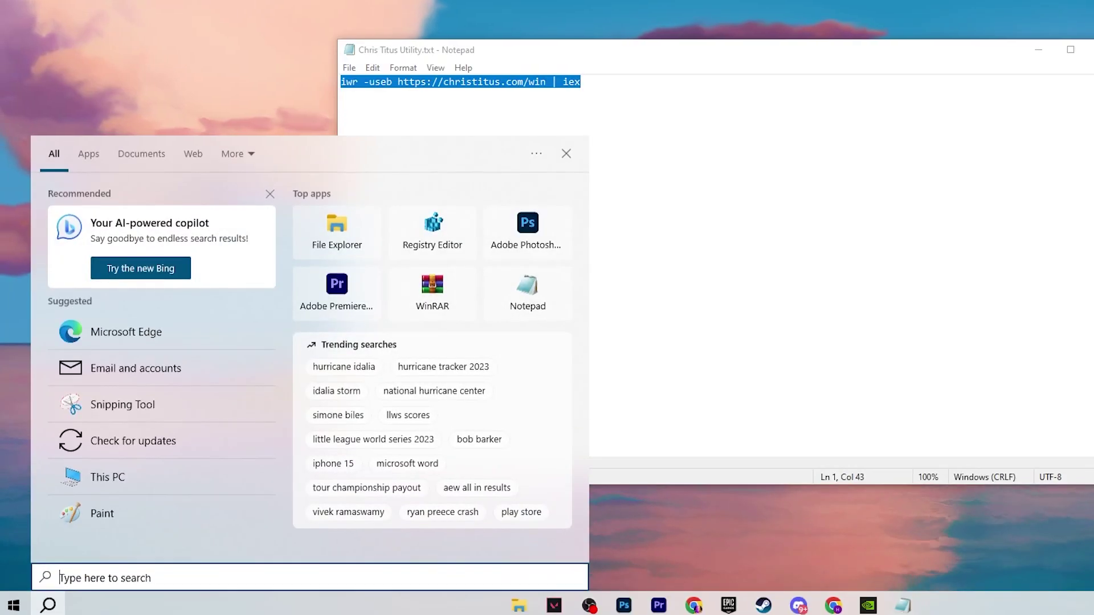
text(power)
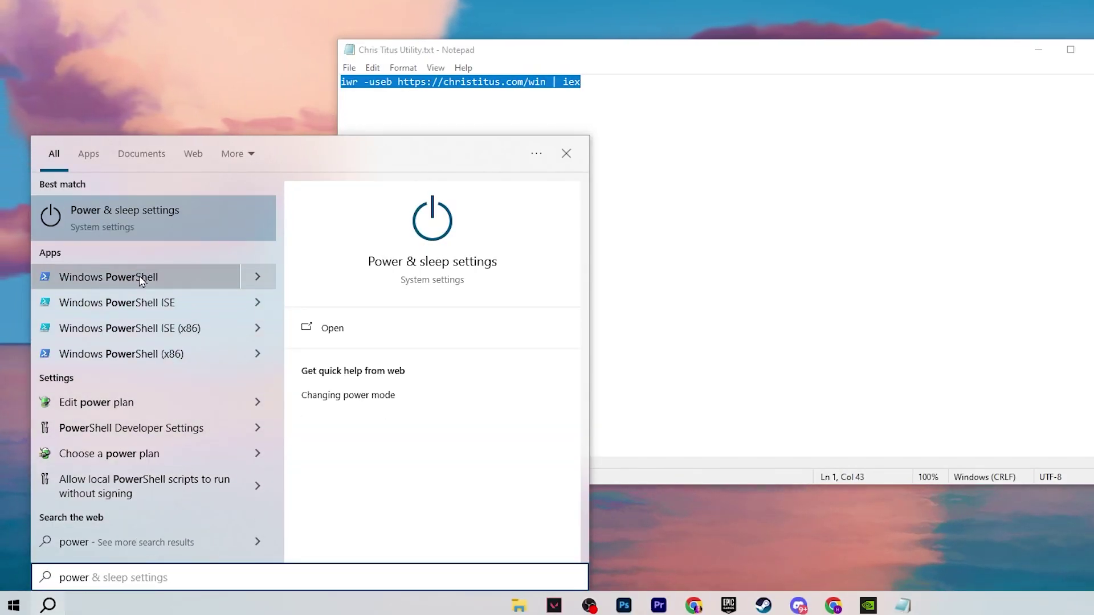
right_click(170, 277)
click(217, 288)
click(627, 318)
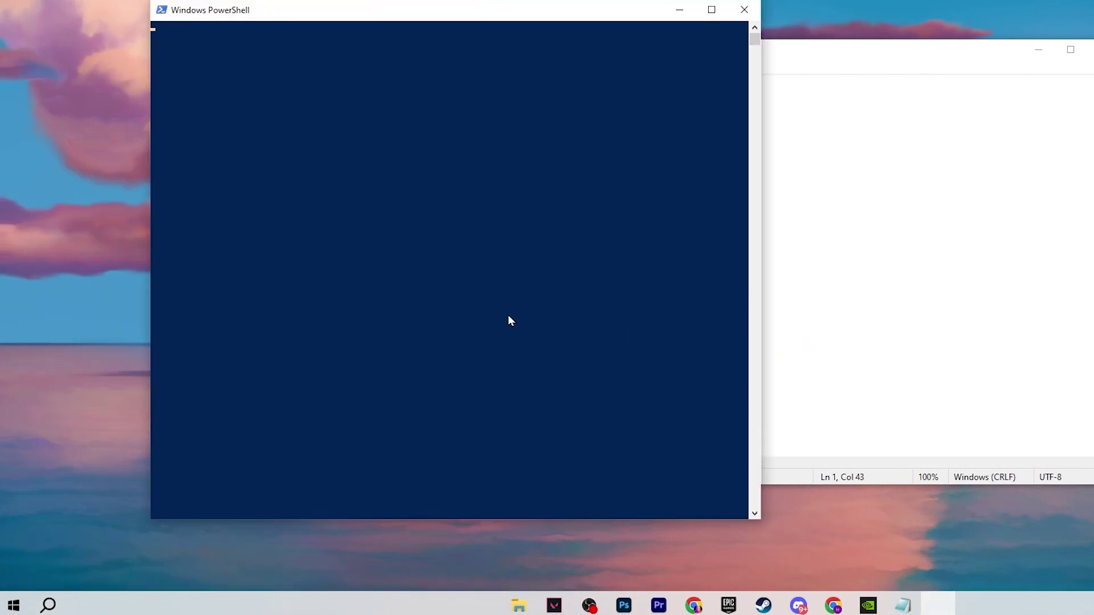
key(ctrl+v)
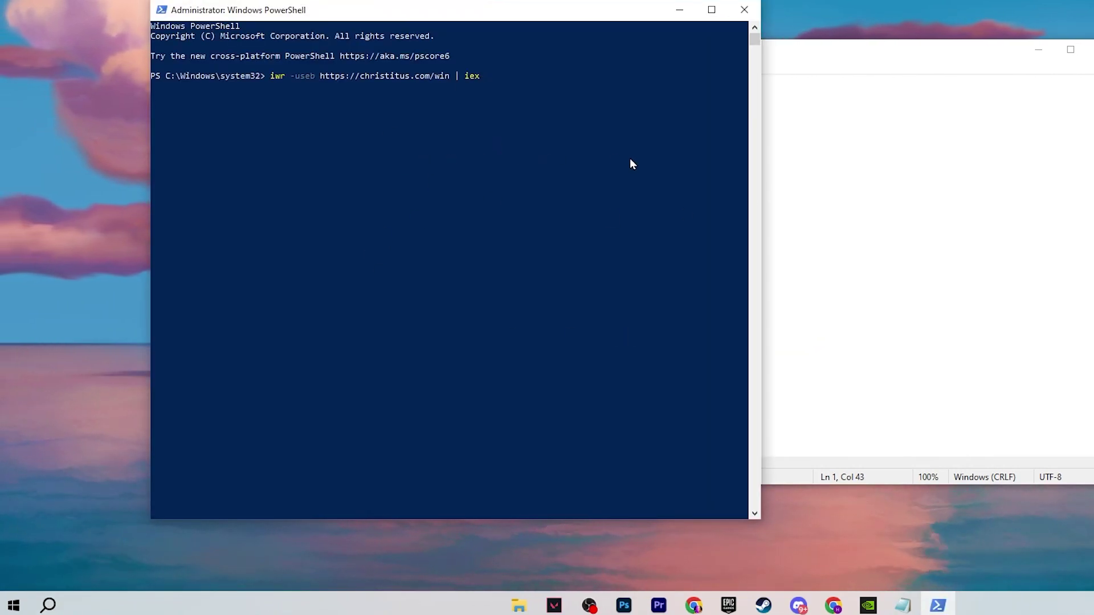
key(Return)
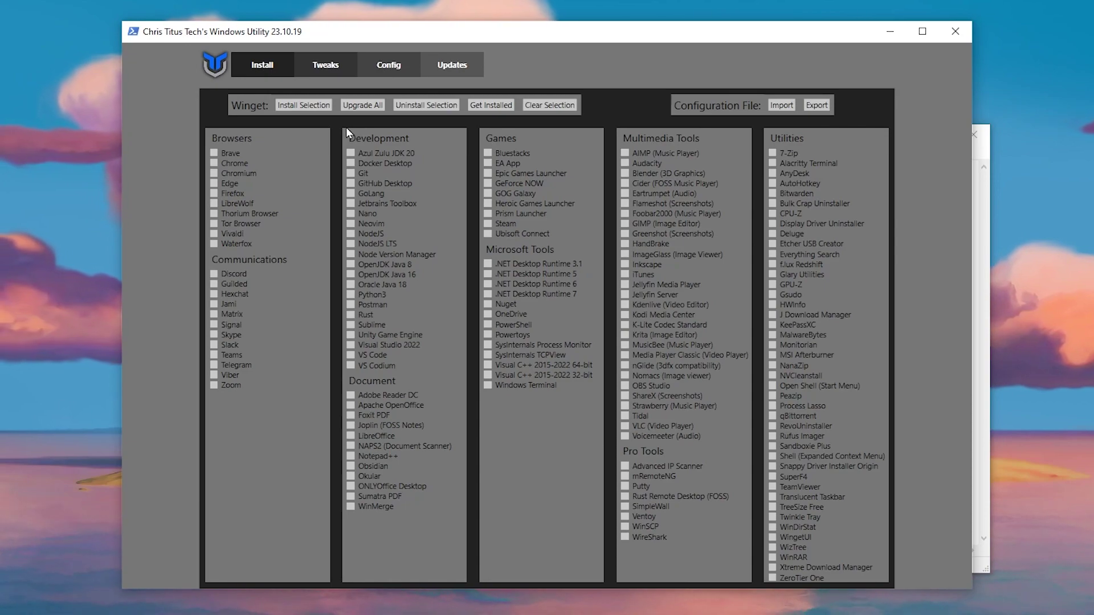
Apply the Desktop tweaks plus Show File Extensions and Disable Mouse Acceleration, and add Ultimate Performance.
click(302, 67)
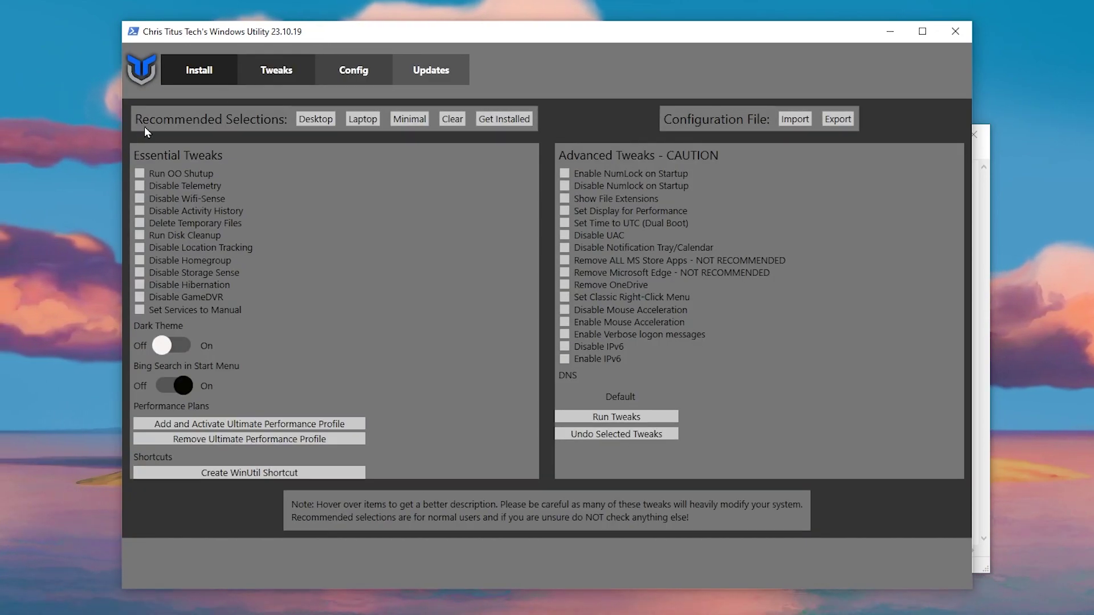
click(323, 121)
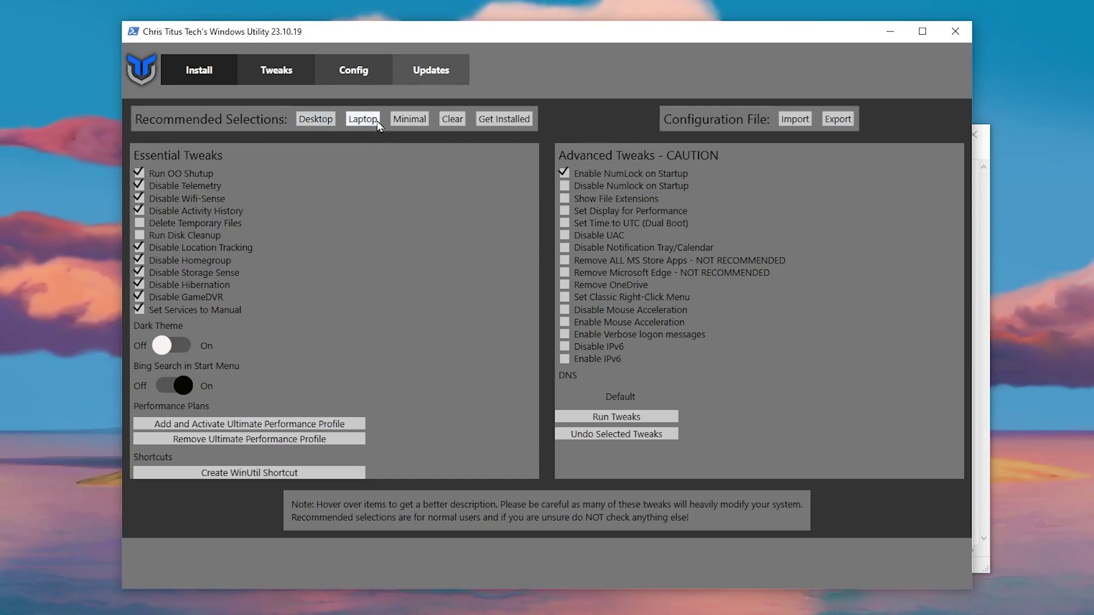
click(455, 119)
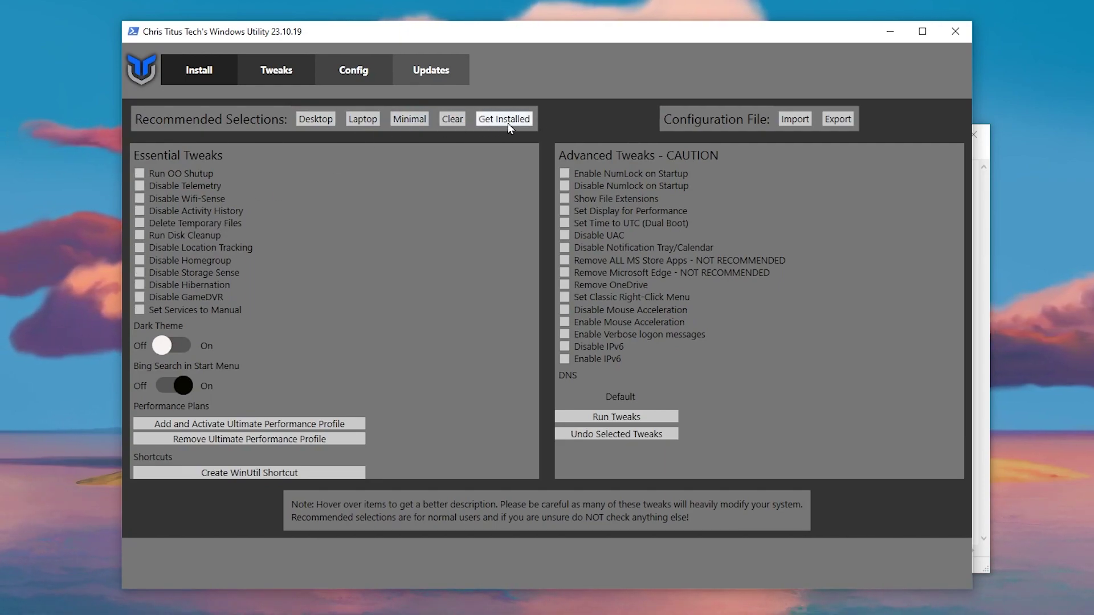
click(315, 120)
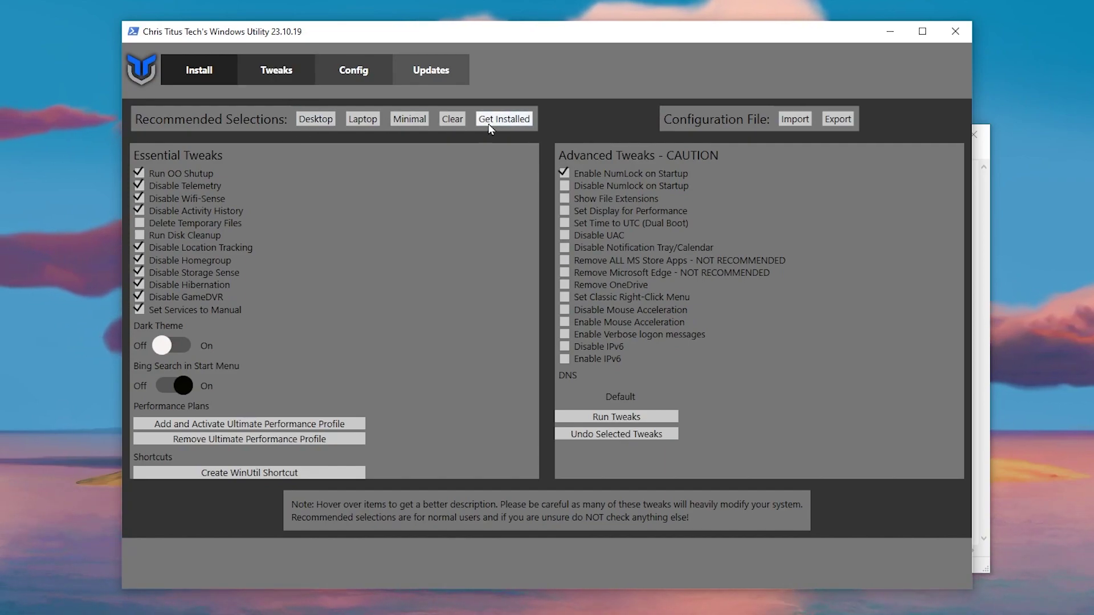
click(505, 118)
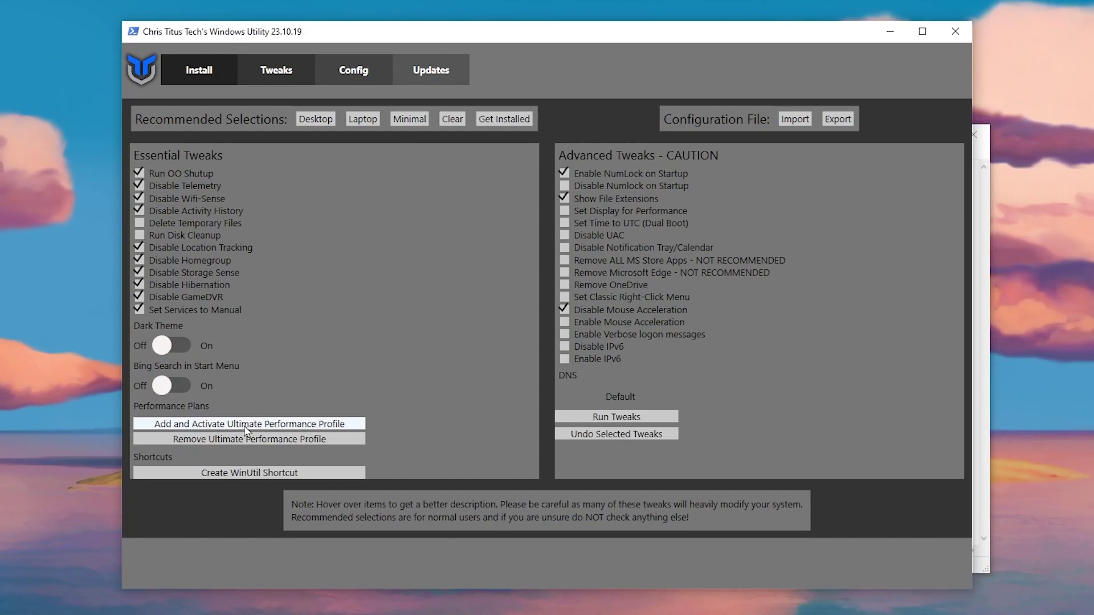
click(220, 427)
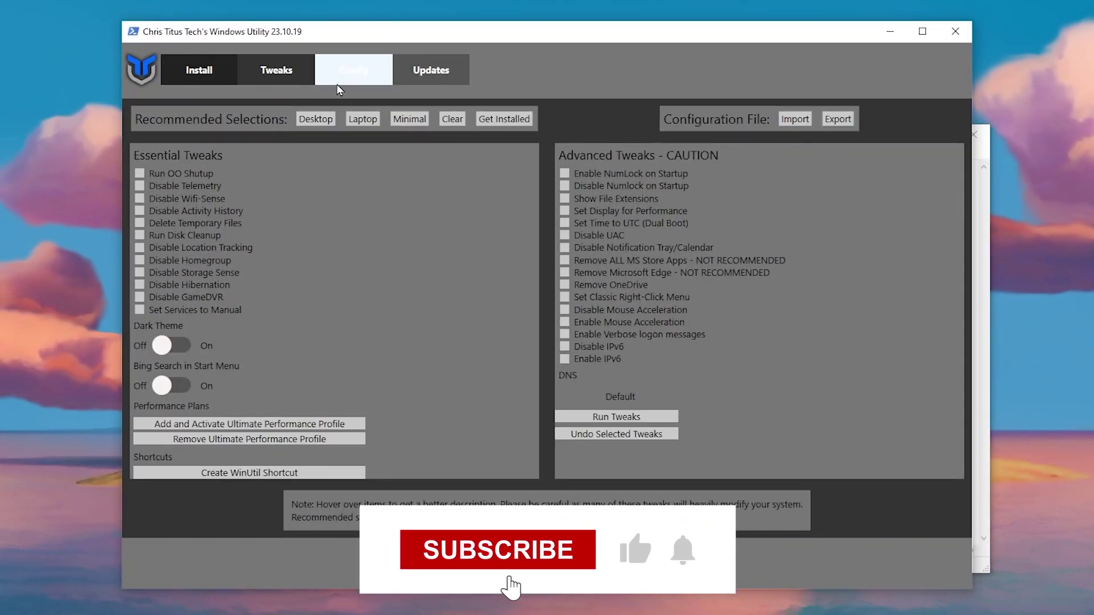
From the Config tab's Power Panel, scroll the power plans to find Ultimate Performance.
click(337, 83)
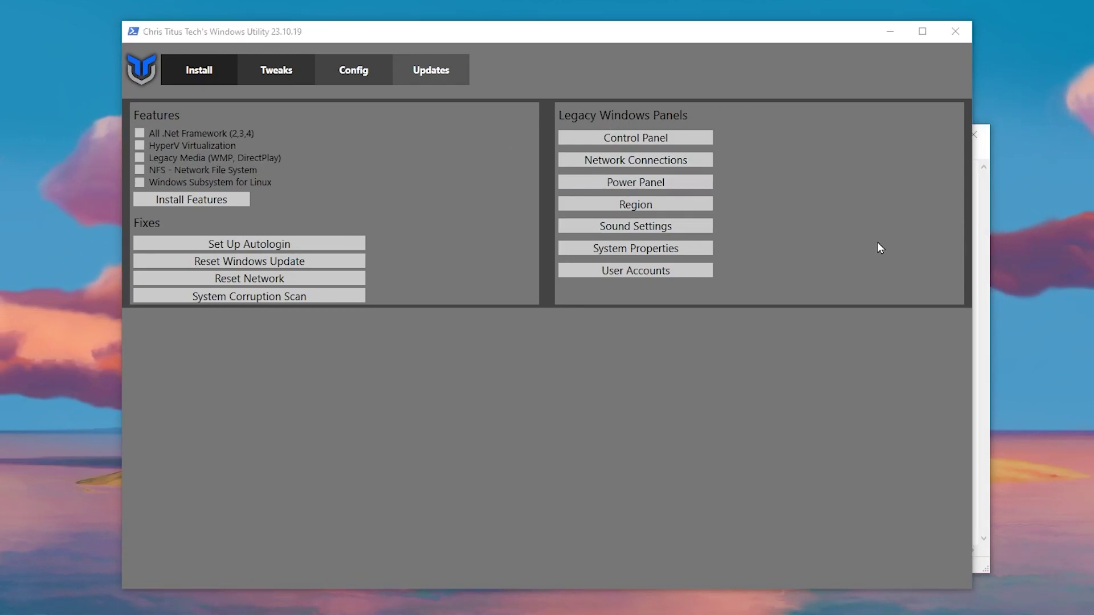
key(Return)
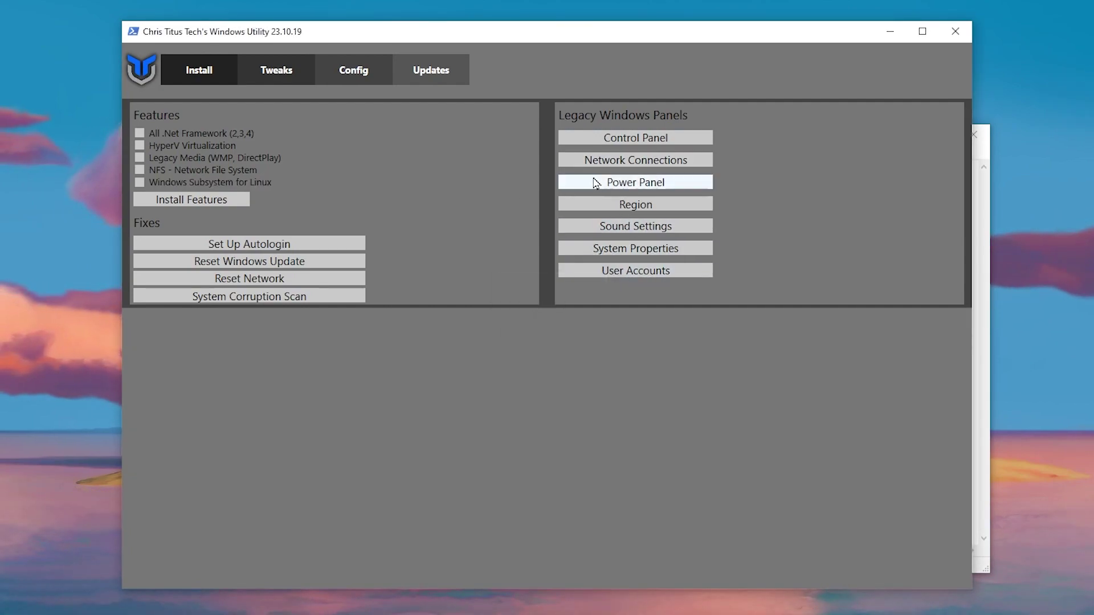
click(609, 184)
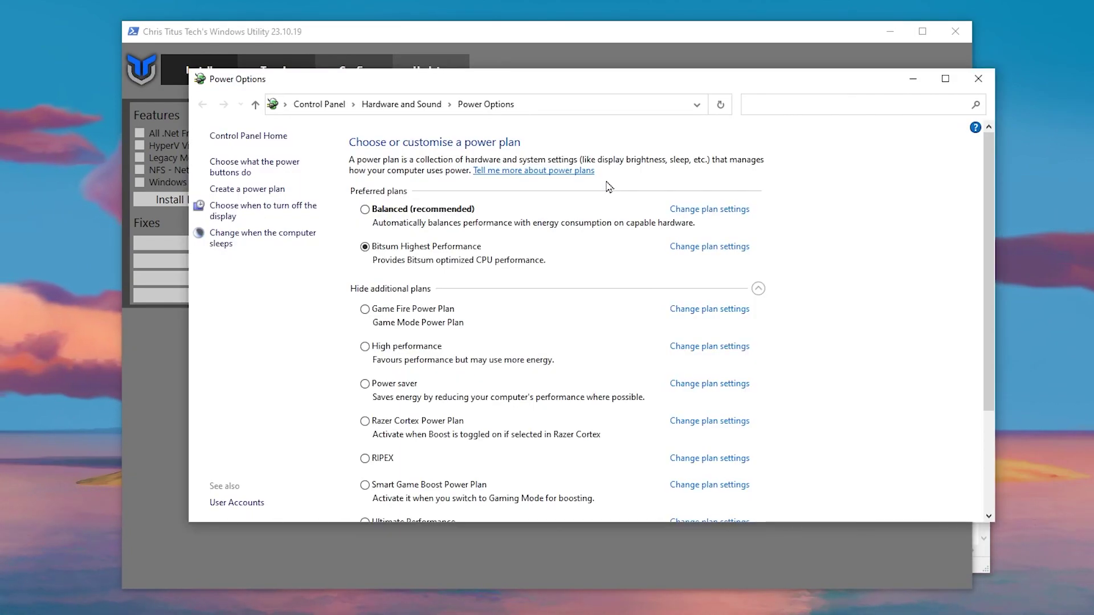
scroll(598, 299, down, 1)
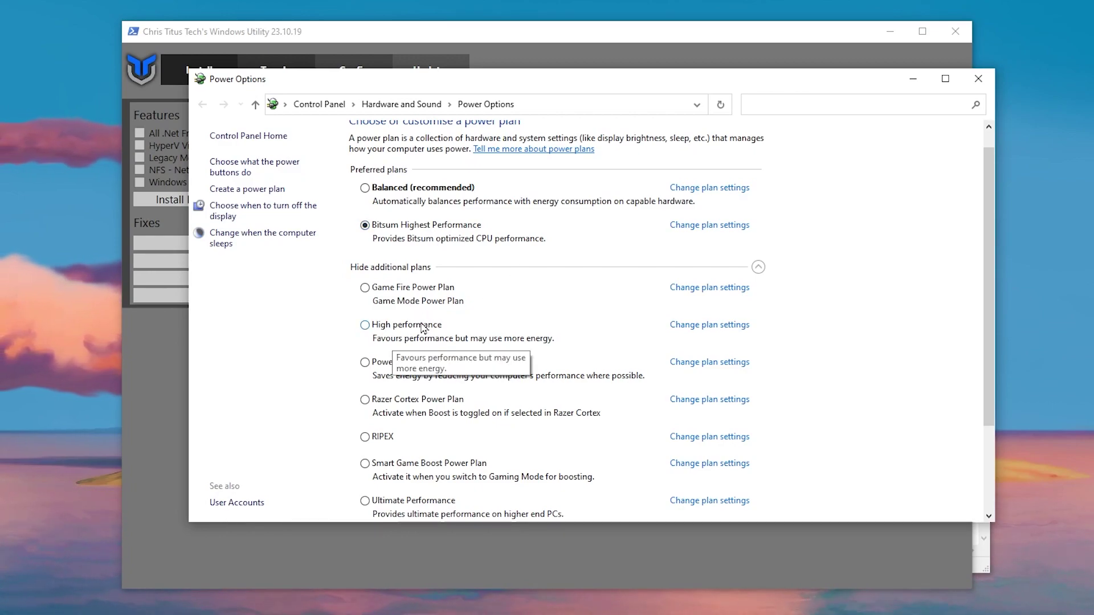
scroll(468, 467, down, 2)
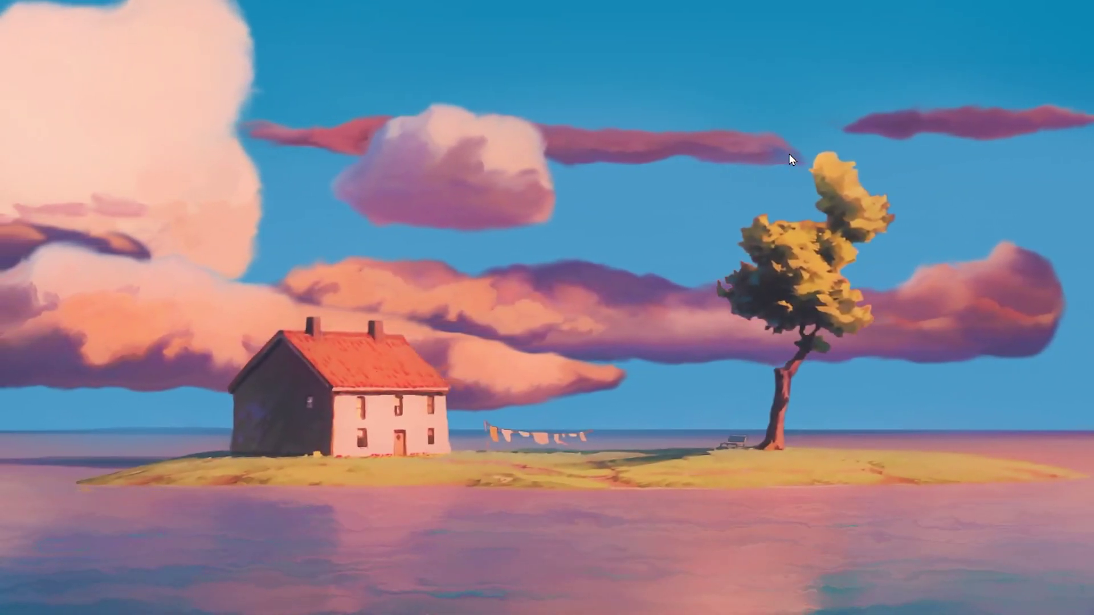
Launch System Configuration by running msconfig from the Run prompt.
key(super+r)
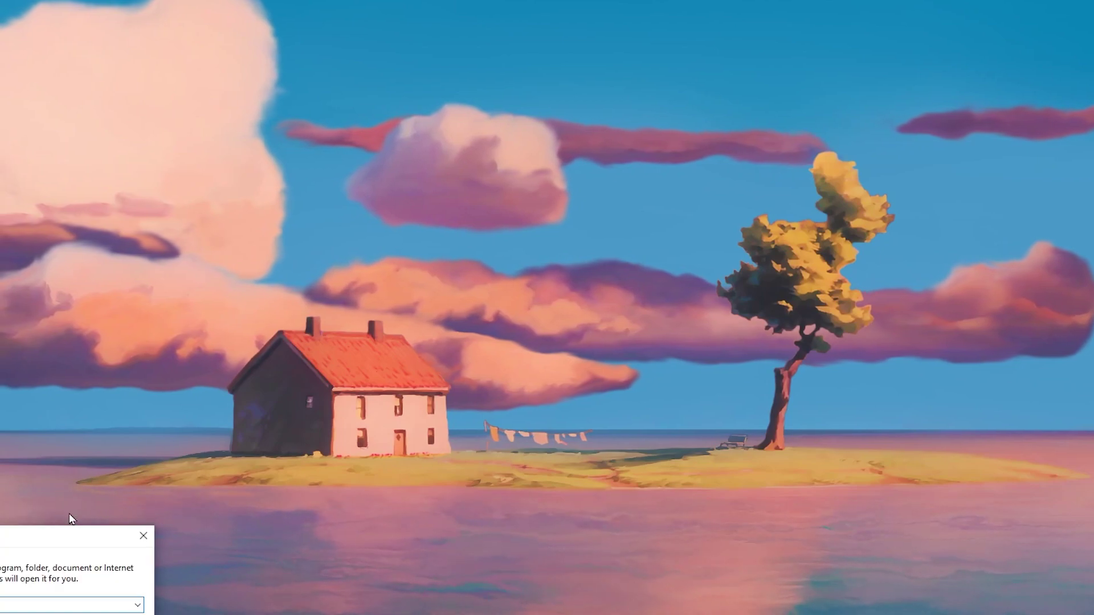
drag(104, 527, 550, 195)
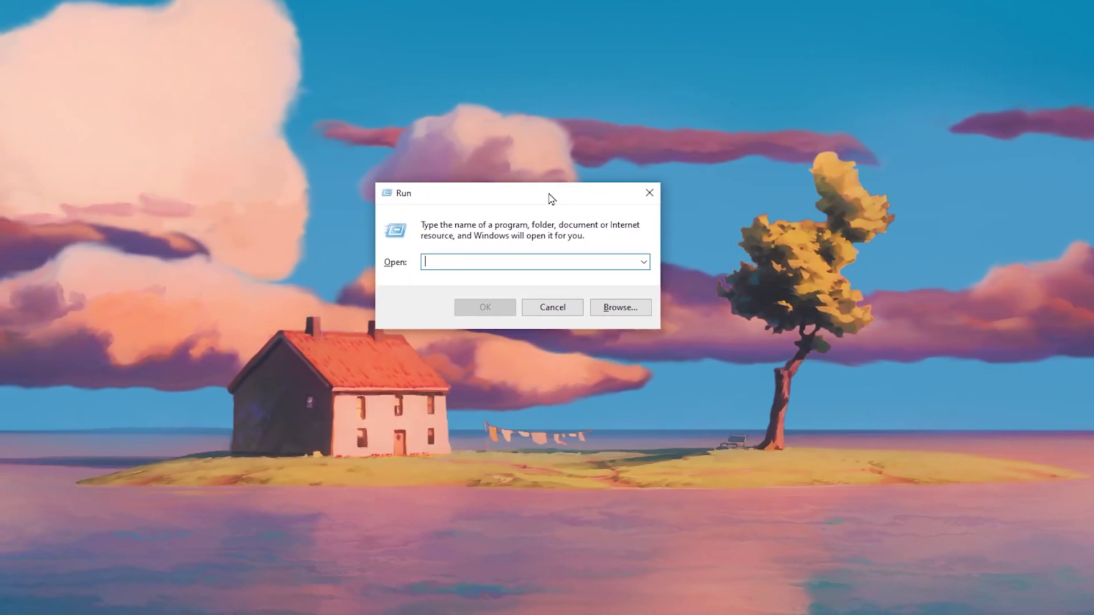
text(msconfig)
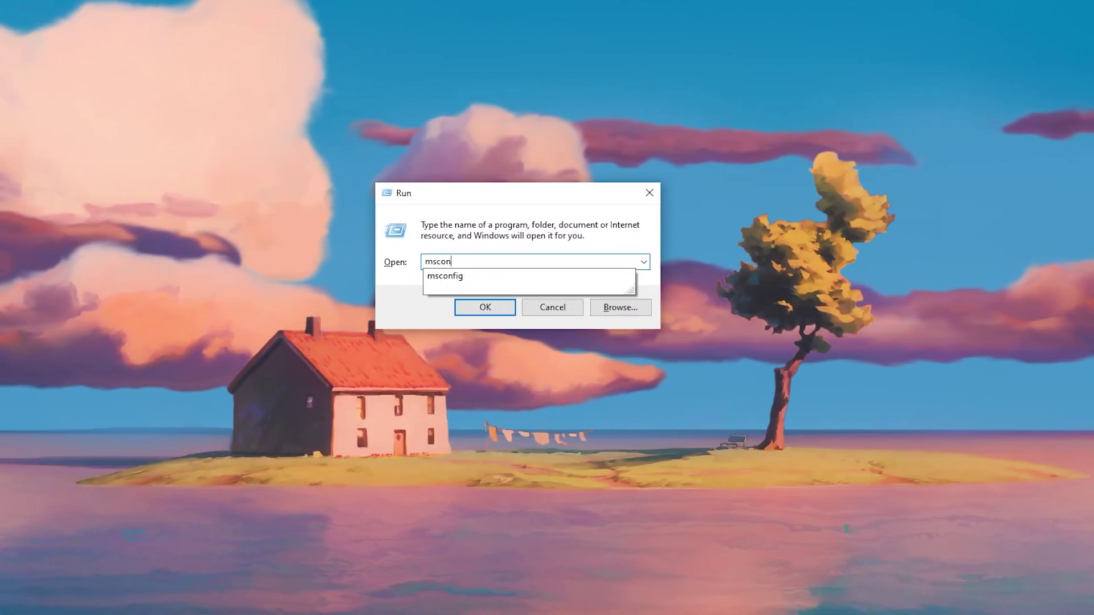
key(Return)
Set the boot's Number of processors to 16 in advanced options and apply the change.
click(394, 203)
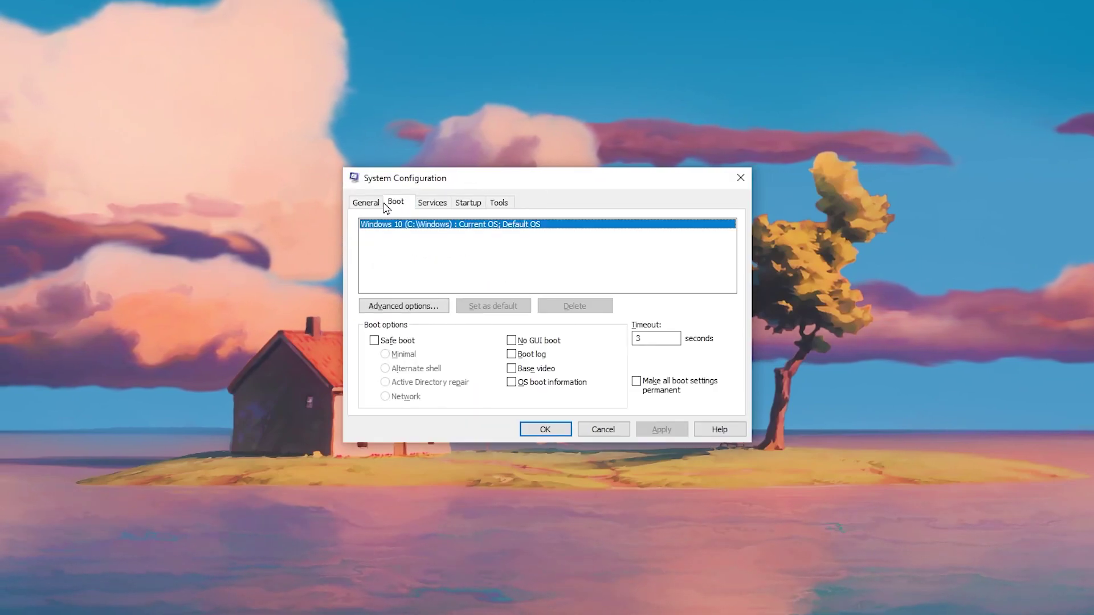
click(425, 312)
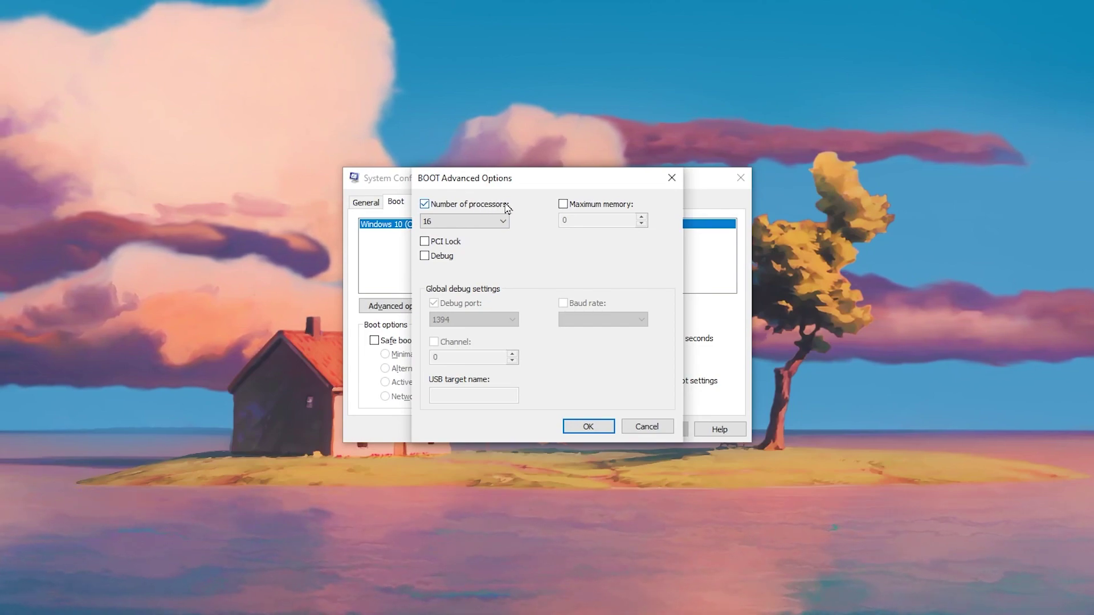
click(504, 223)
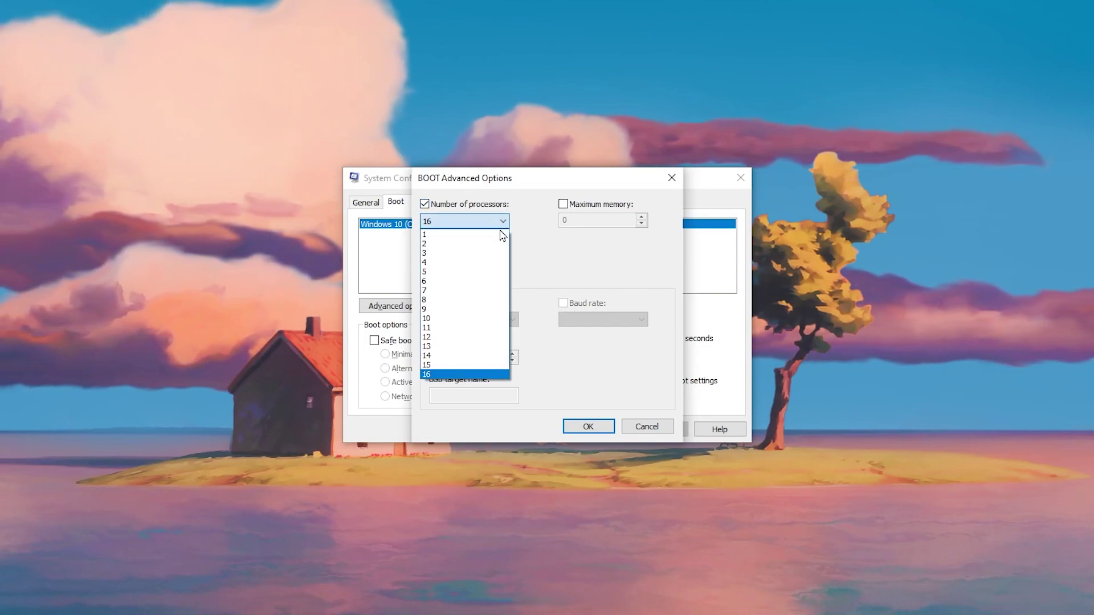
click(422, 374)
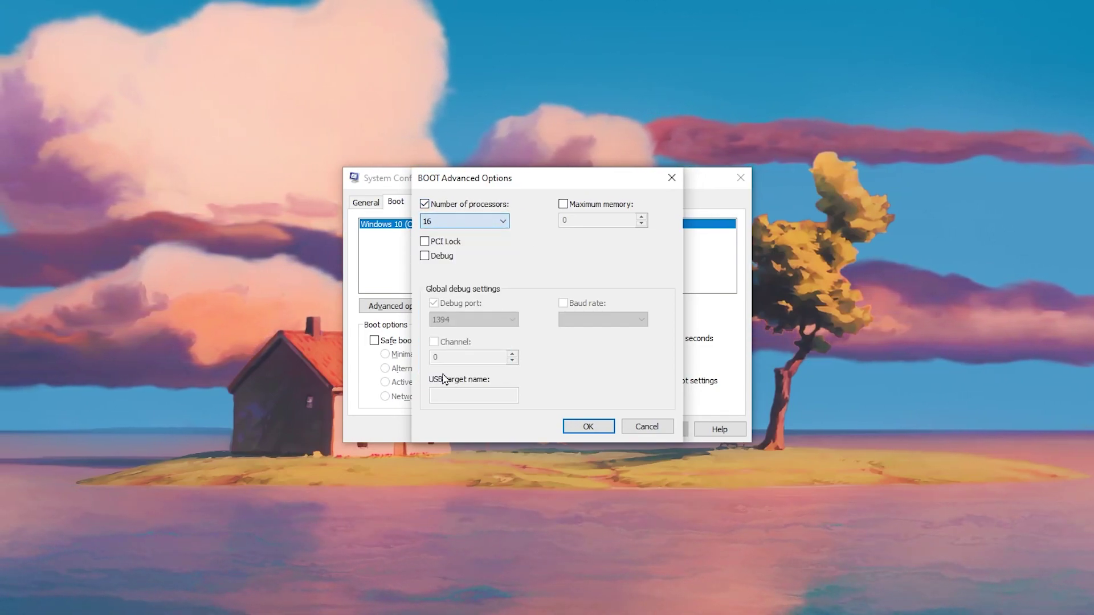
click(588, 428)
click(662, 430)
click(559, 427)
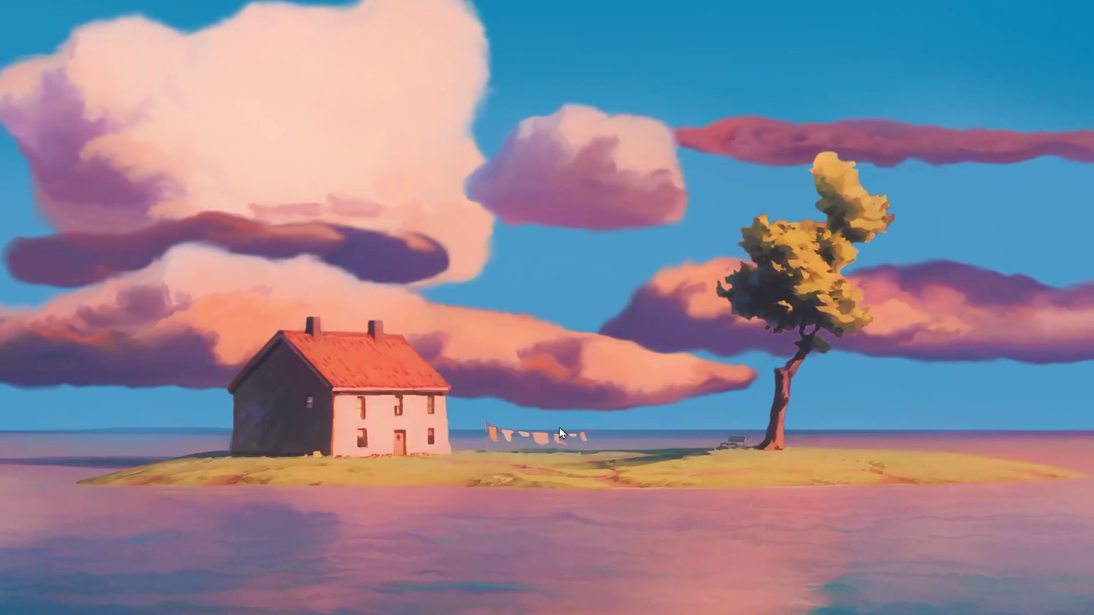